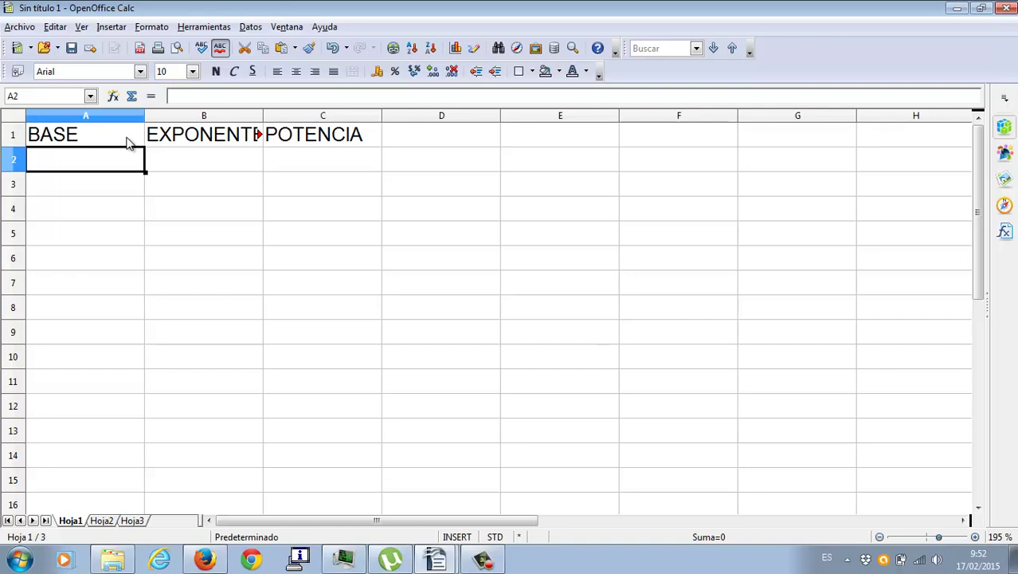
- Enter the base 2 in A2 and the exponent 3 in B2
text(2)
key(Tab)
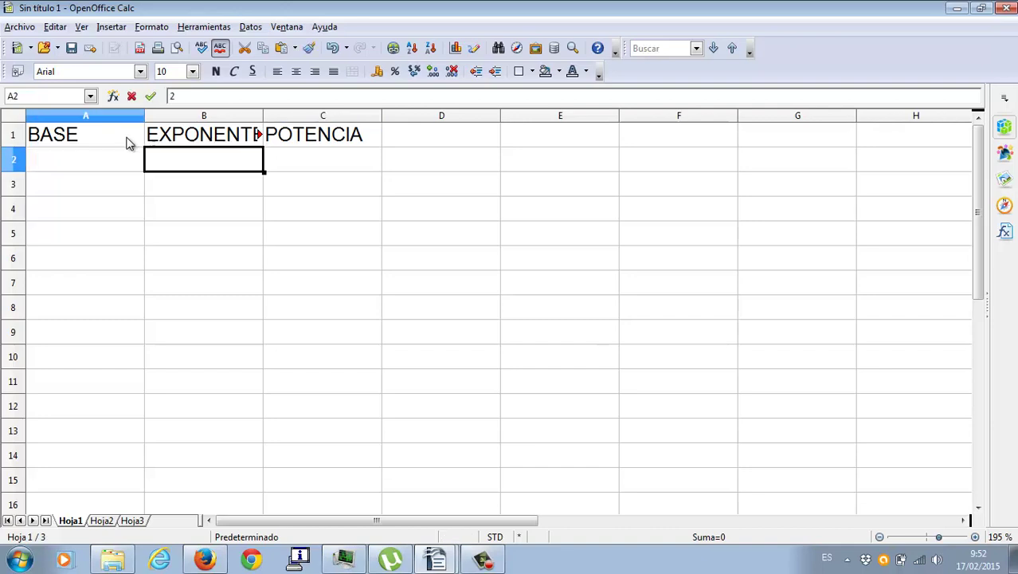
text(2)
key(BackSpace)
text(3)
key(Tab)
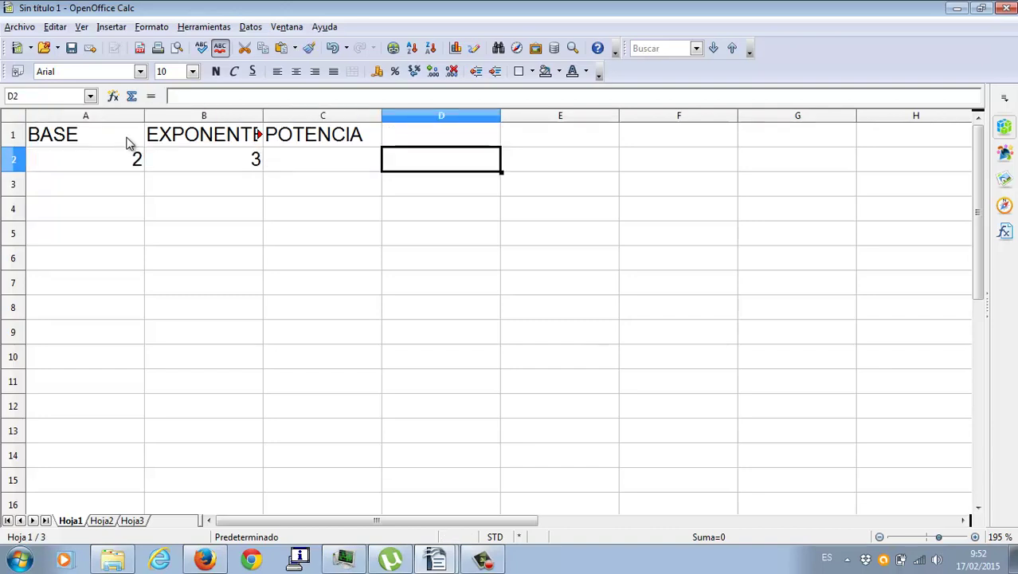
- Calculate the power in C2 from literal numbers with the formula =POTENCIA(2;3)
text(=)
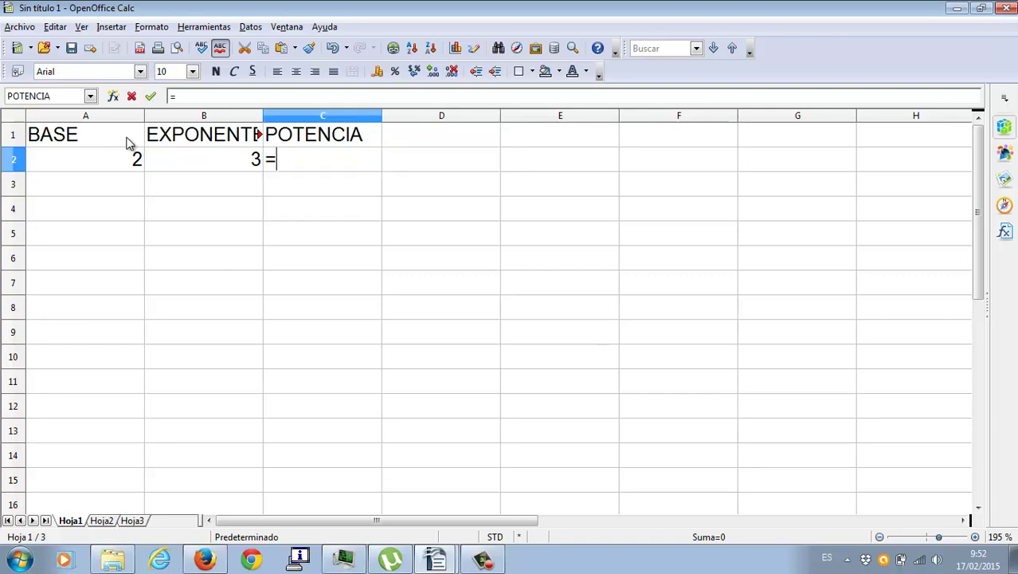
text(potencia82)
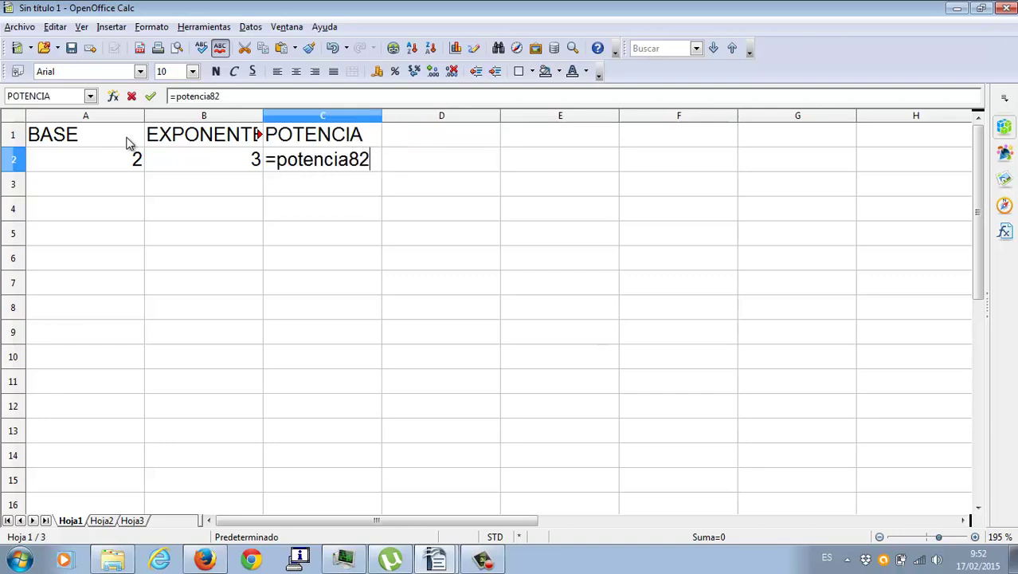
key(BackSpace)
key(BackSpace)
text((2;)
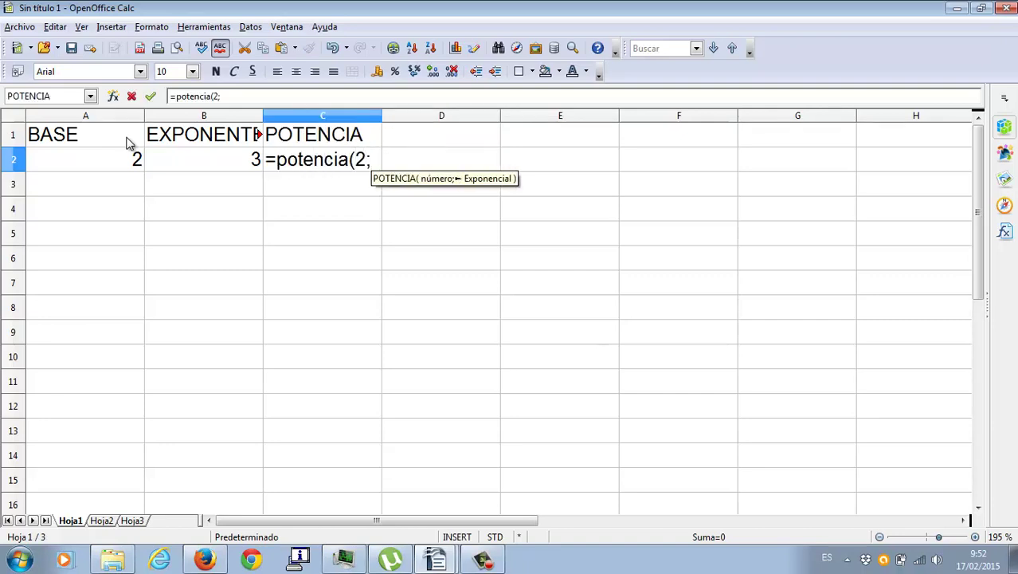
text(3))
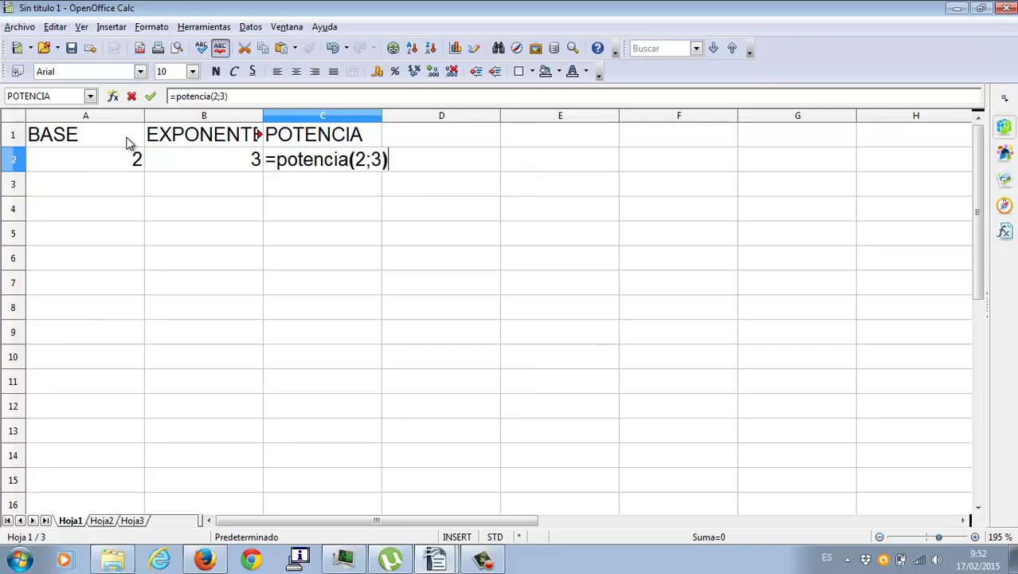
key(Return)
- Replace the formula in C2 with =POTENCIA(A2;B2), referencing the base and exponent cells
key(Up)
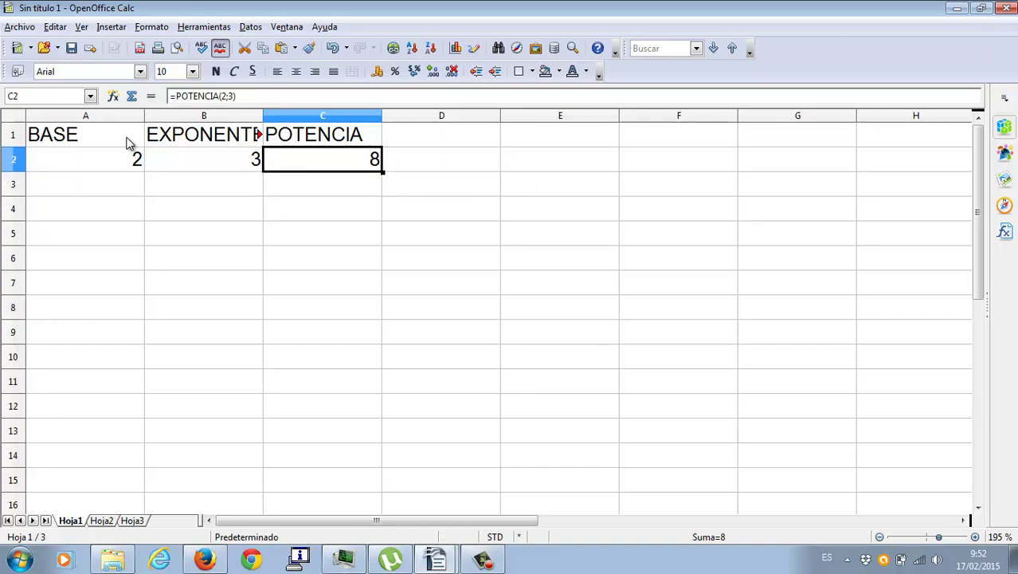
text(=)
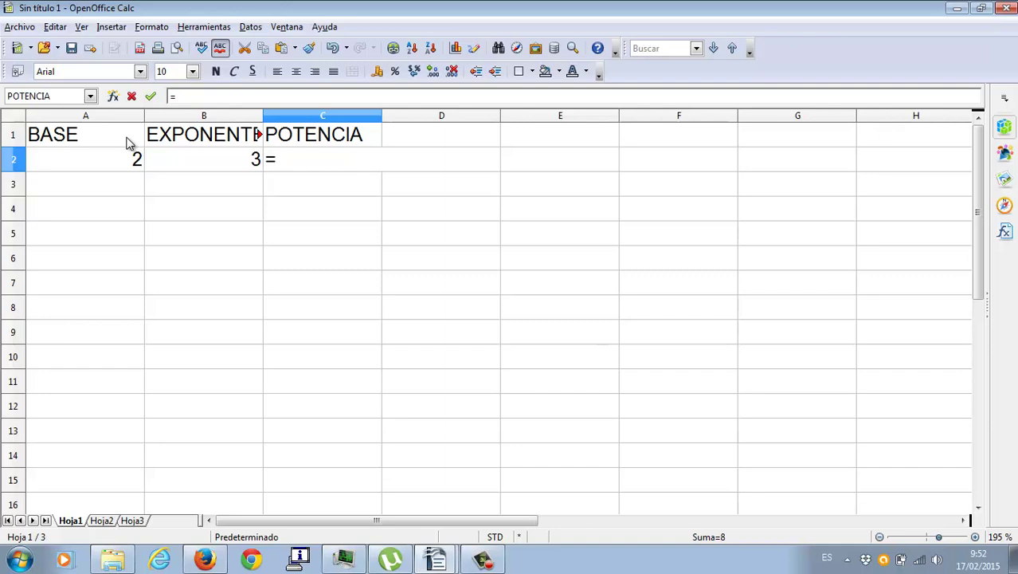
text(po)
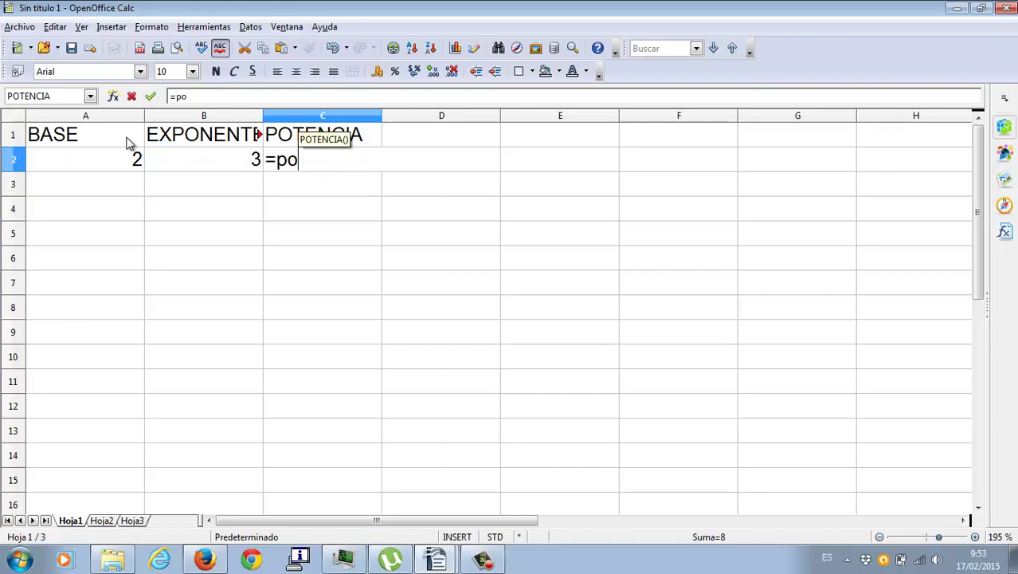
text(tencia()
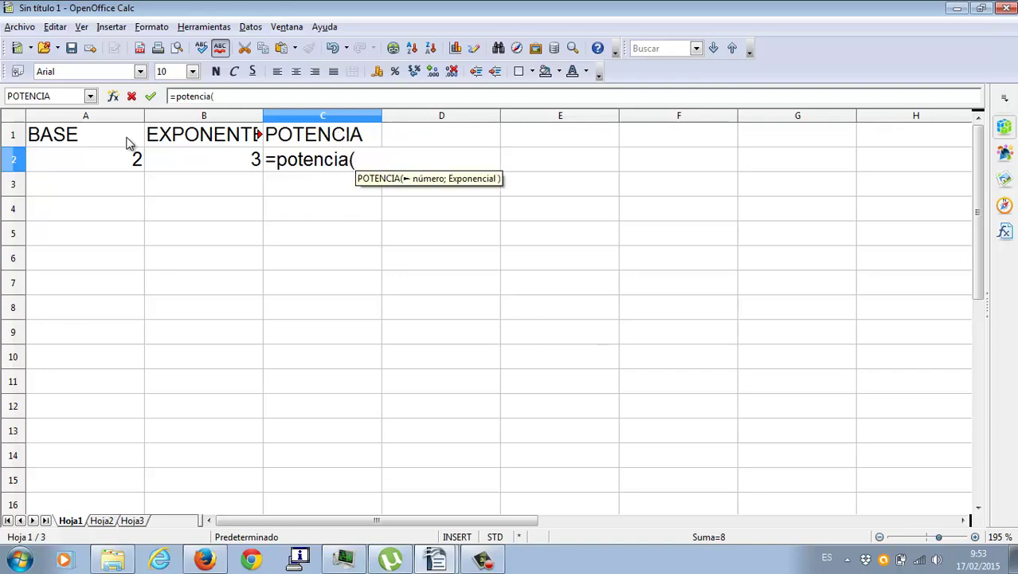
click(111, 160)
text(;)
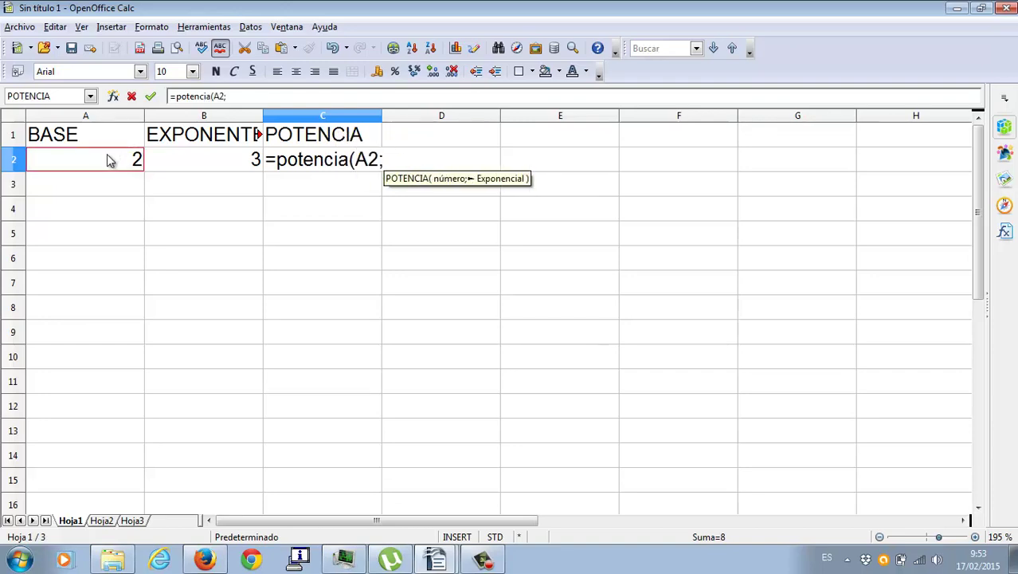
click(209, 168)
text())
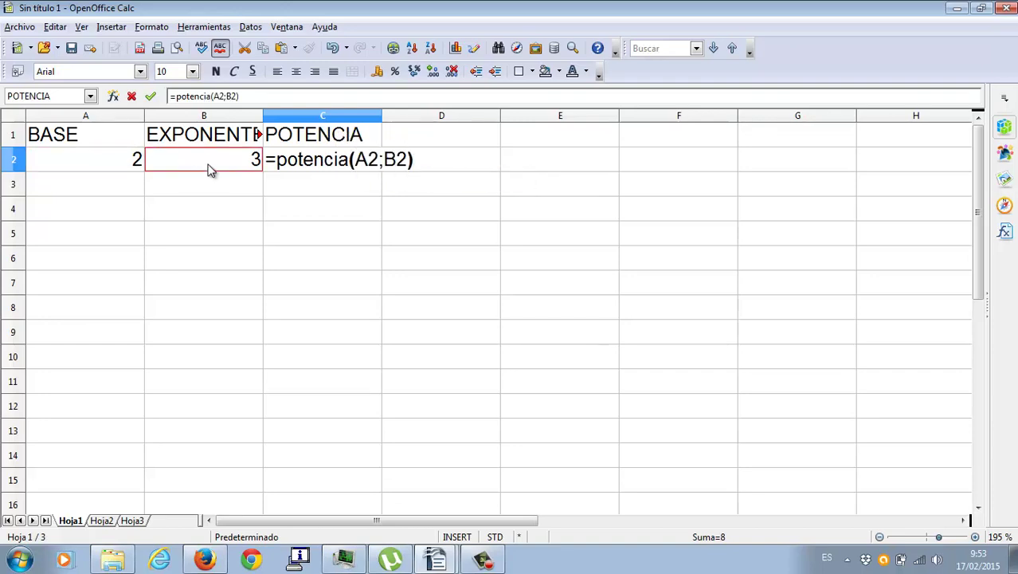
key(Return)
- Set the base value in A2 to 4
key(Up)
key(Left)
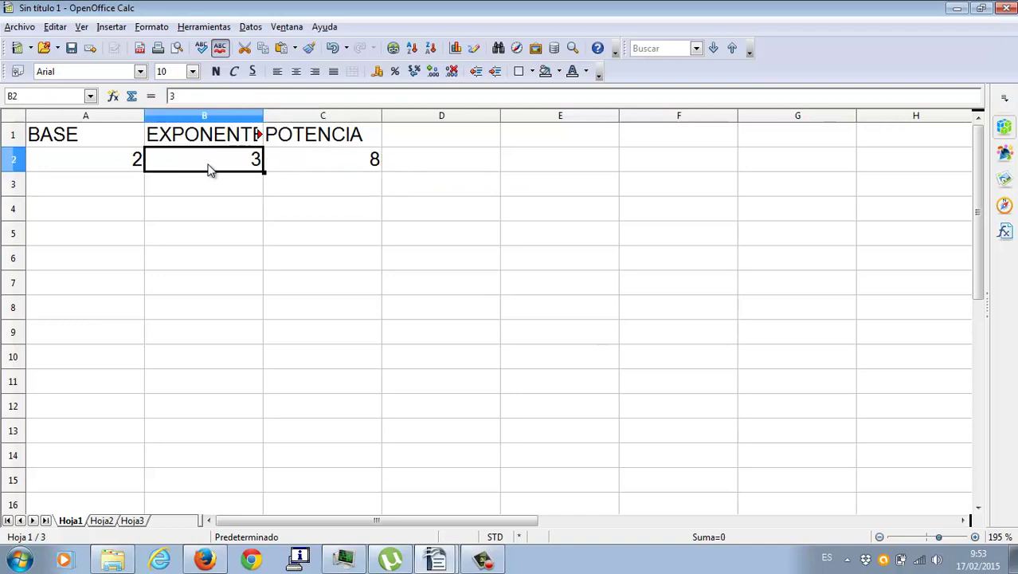
key(Left)
text(4)
key(Tab)
- Set the exponent value in B2 to 5
key(Down)
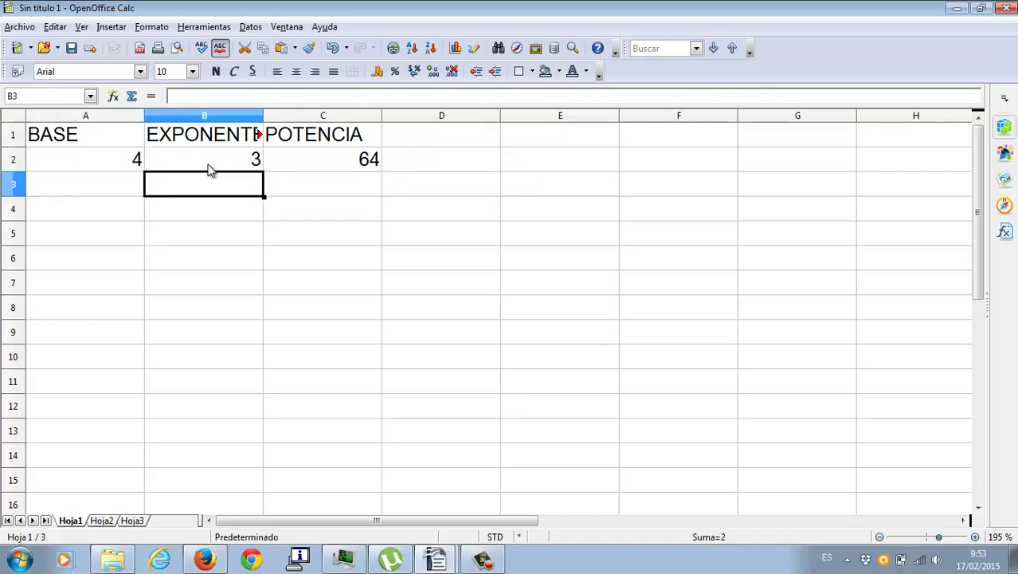
key(Down)
key(Up)
key(Up)
text(5)
key(Return)
- Add the column headings X in A4 and Y in B4 for a new table of values
key(Down)
key(Left)
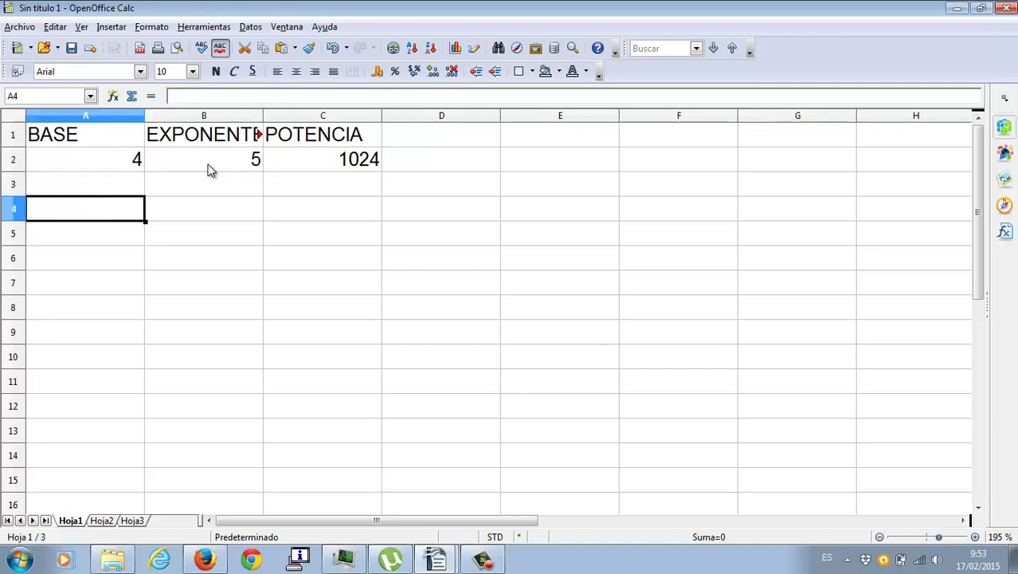
text(X)
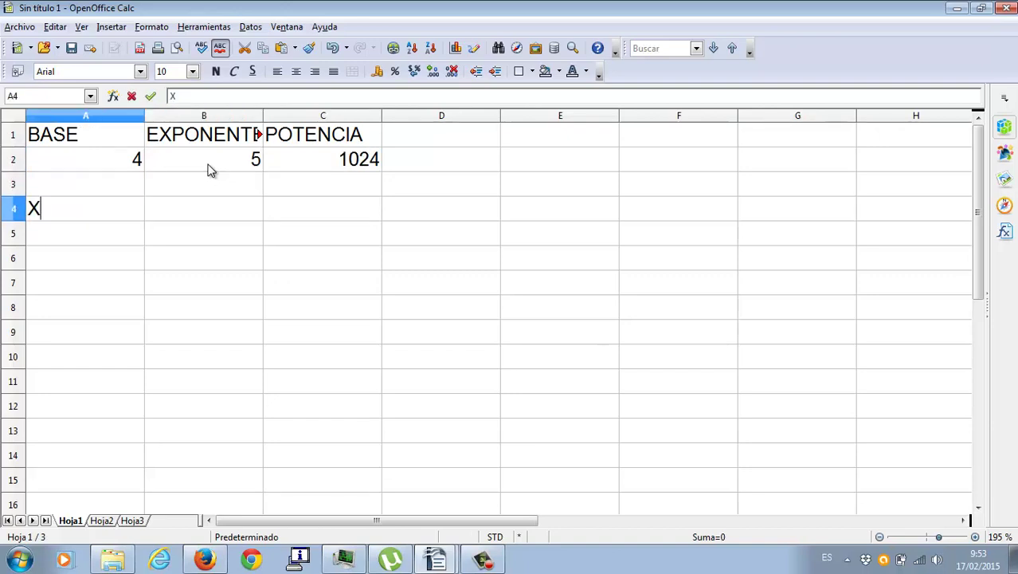
key(Tab)
text(Y)
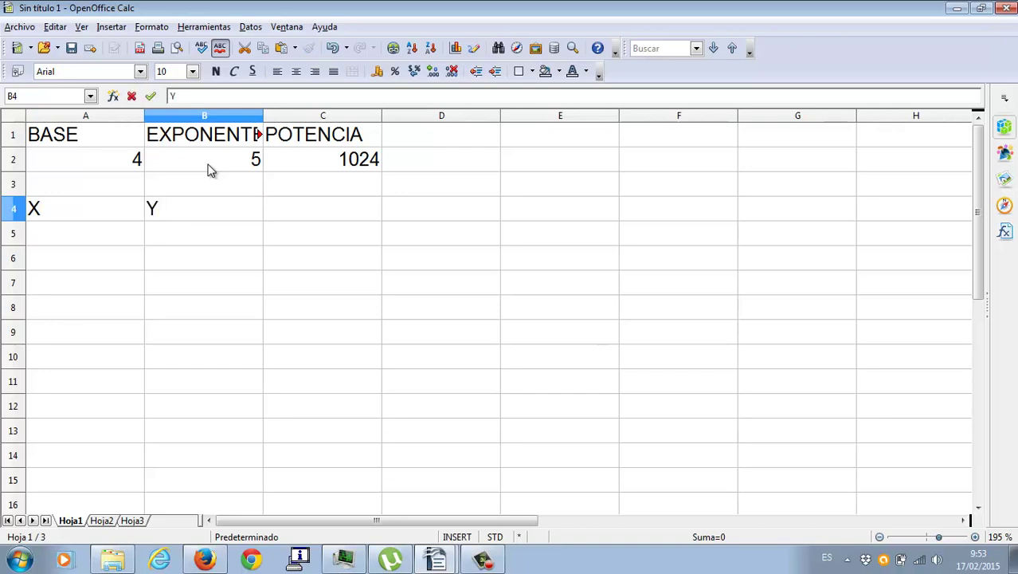
key(Return)
- Enter 0 as the first X value in A5
text(0)
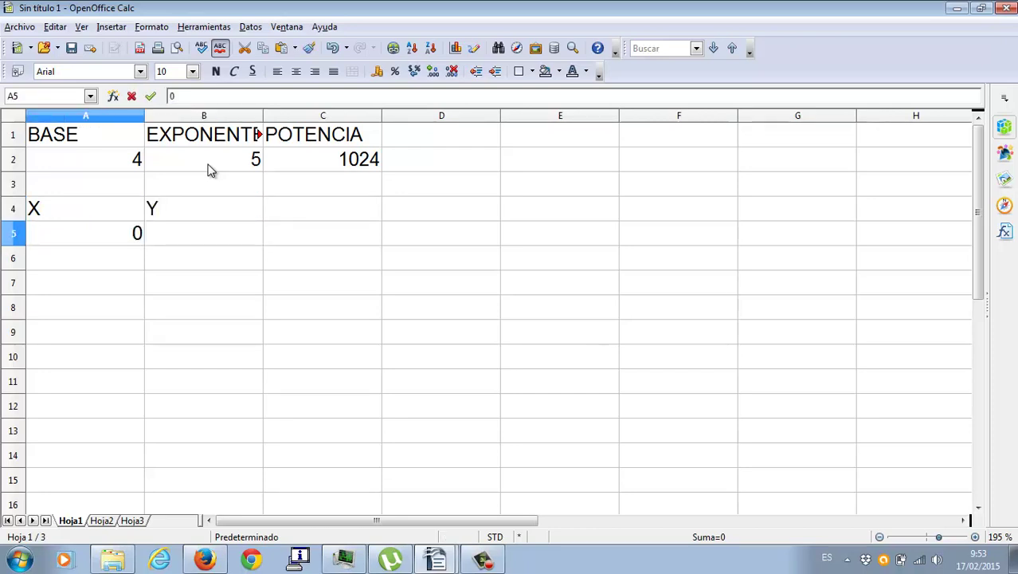
key(BackSpace)
text(0)
key(Return)
key(Up)
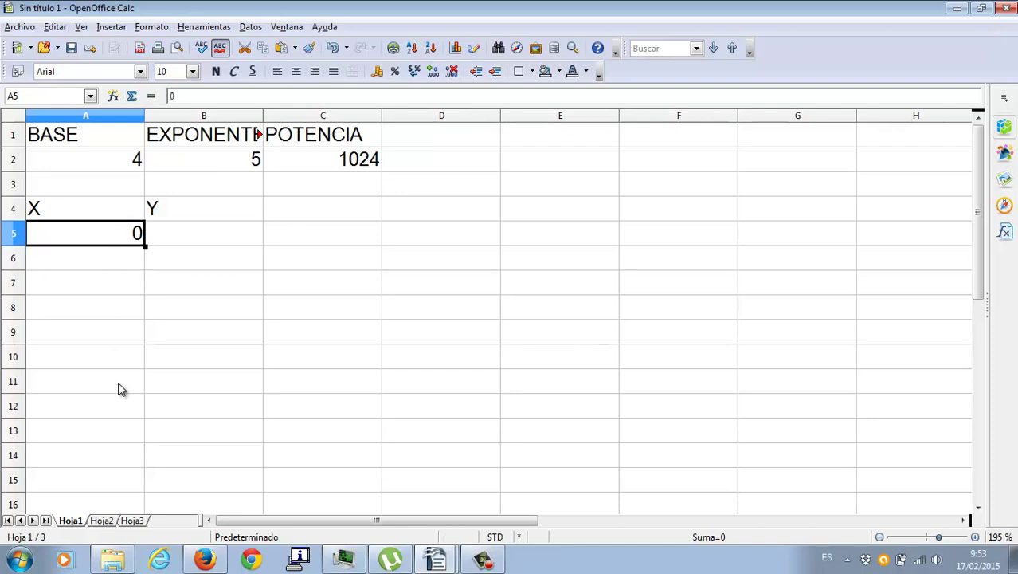
click(137, 271)
key(Down)
text(2)
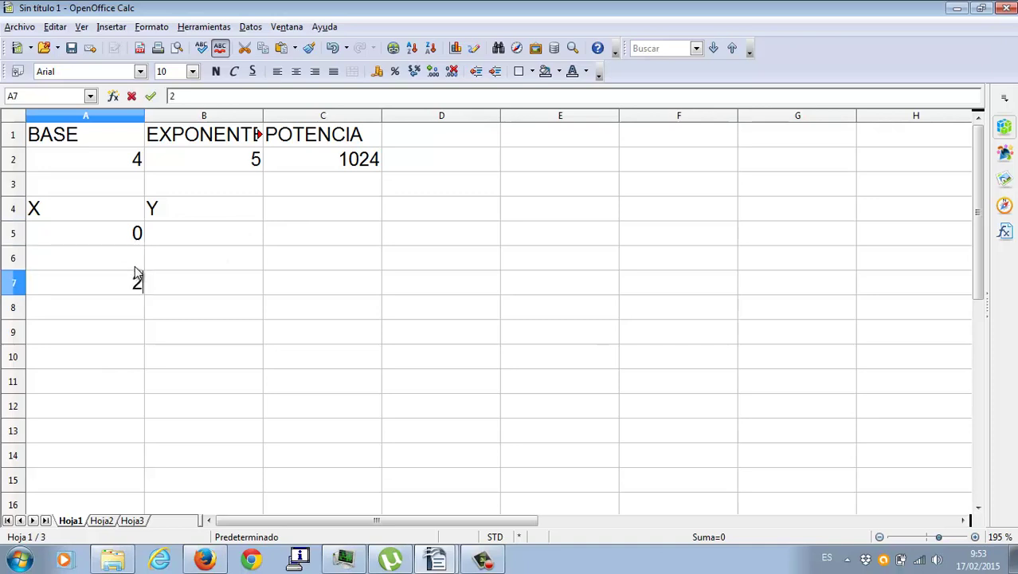
key(Return)
text(3)
key(Return)
key(Up)
key(Up)
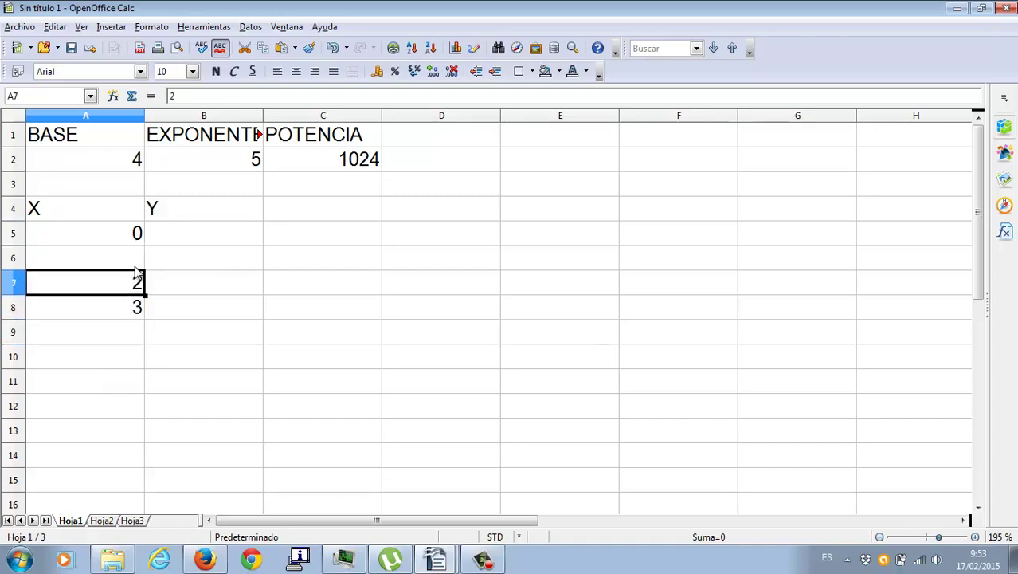
key(BackSpace)
key(Return)
key(Down)
key(BackSpace)
key(Return)
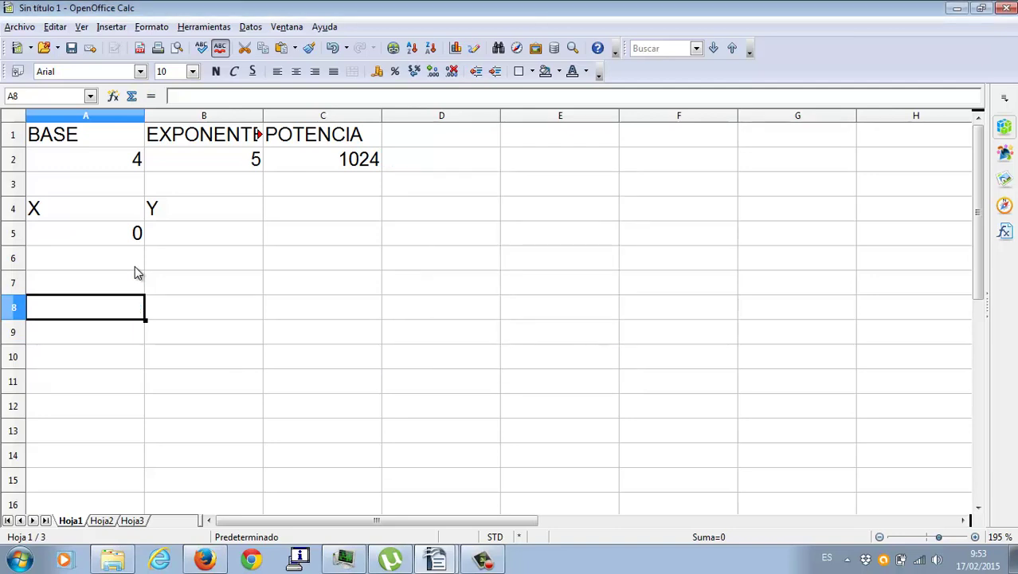
- Fill the X column down from A5 to A15 as a series from 0 to 10
key(Up)
key(Up)
key(Up)
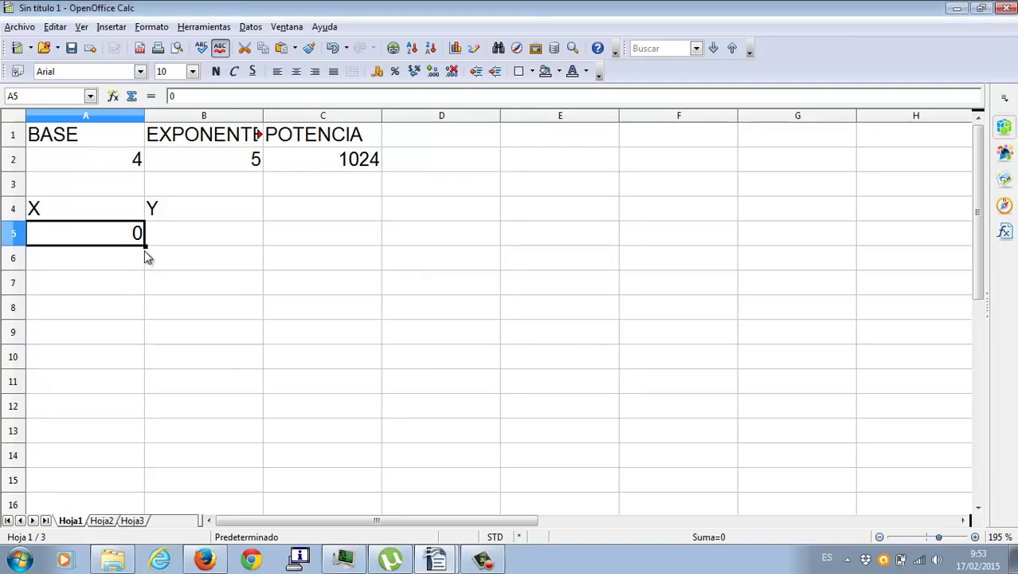
drag(146, 246, 128, 502)
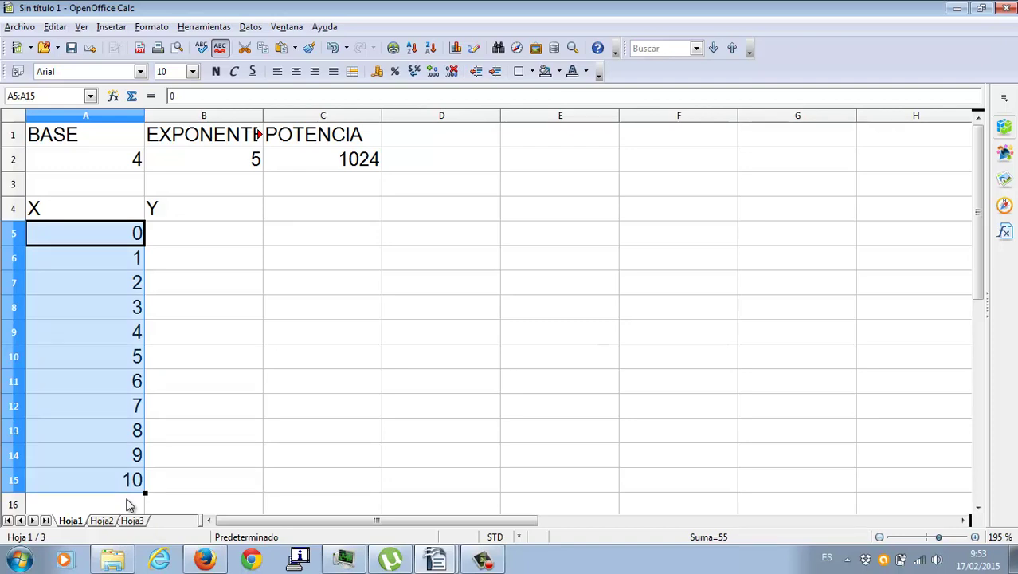
- Enter the formula =2*A5 in B5 and fill it down the Y column to B15
click(208, 245)
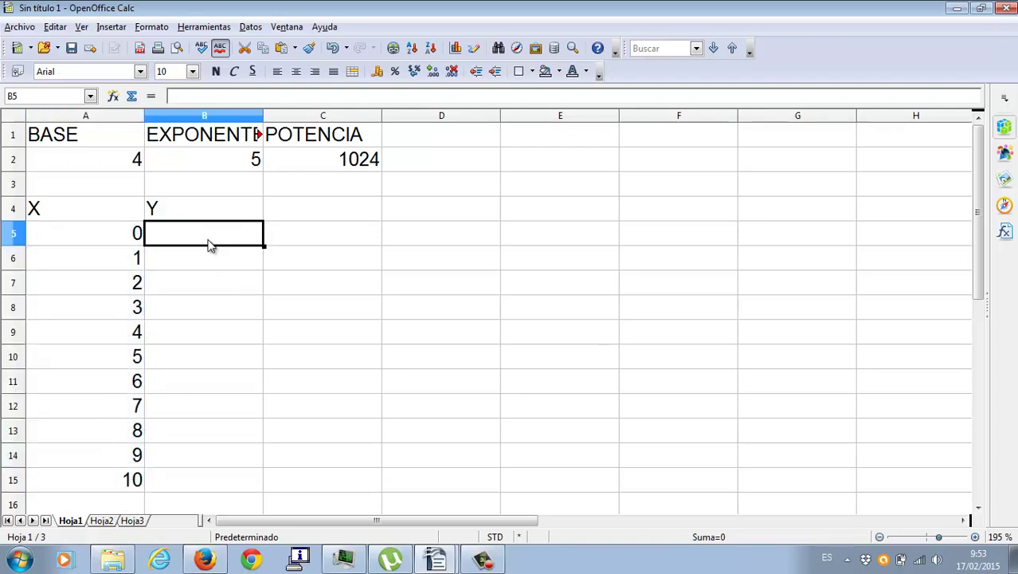
text(=)
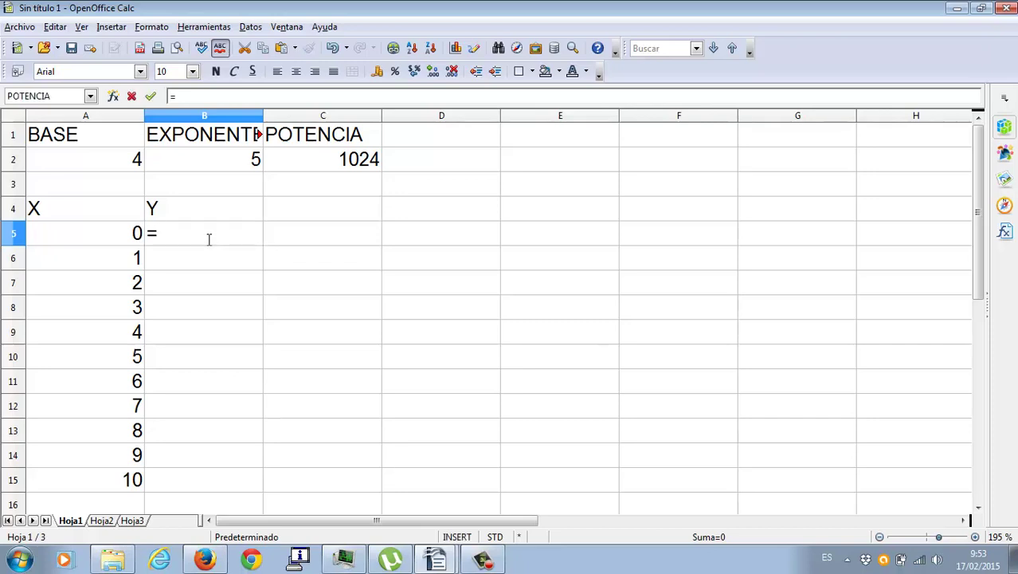
text(2*)
click(129, 232)
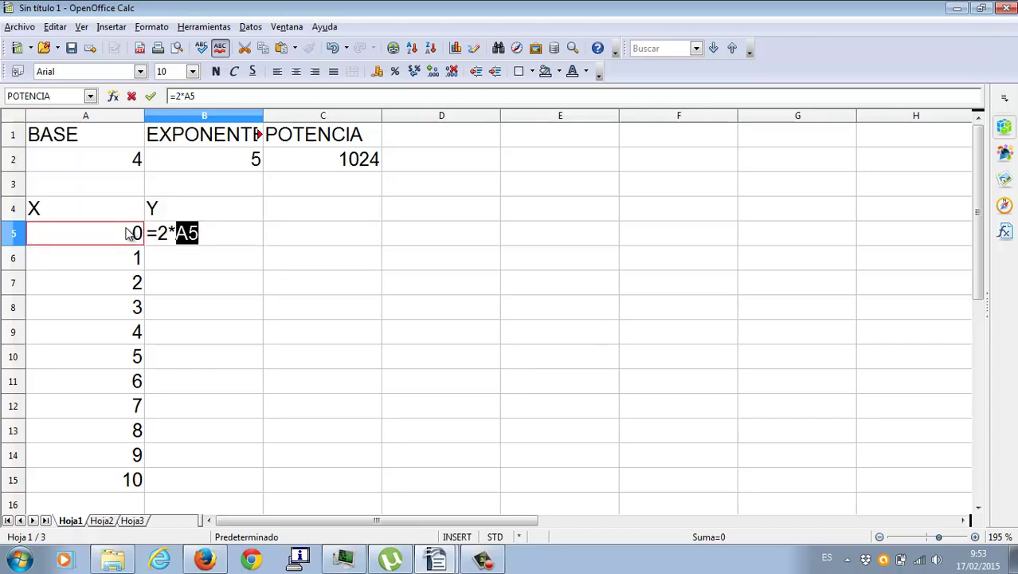
key(Return)
key(Up)
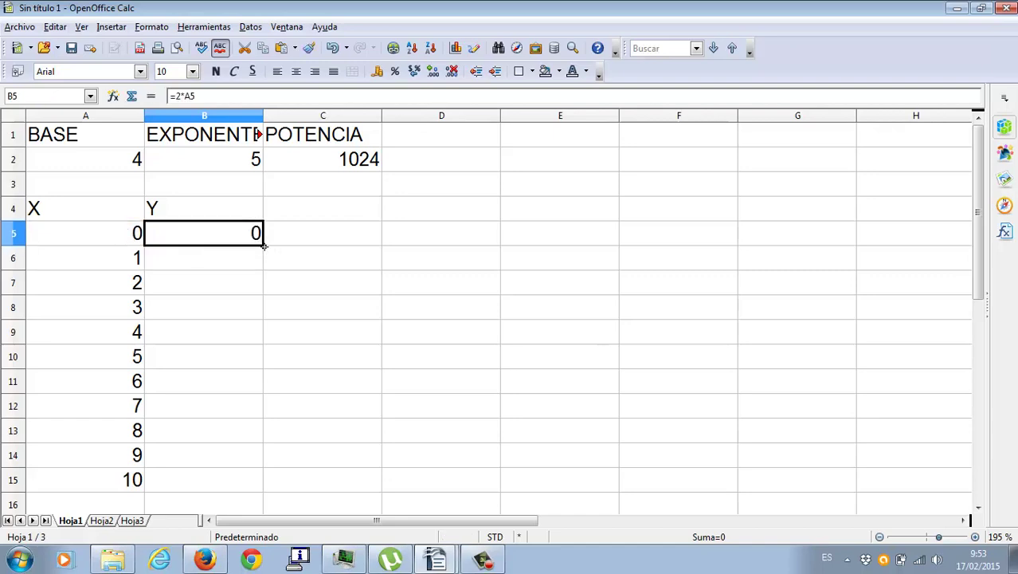
drag(264, 247, 250, 492)
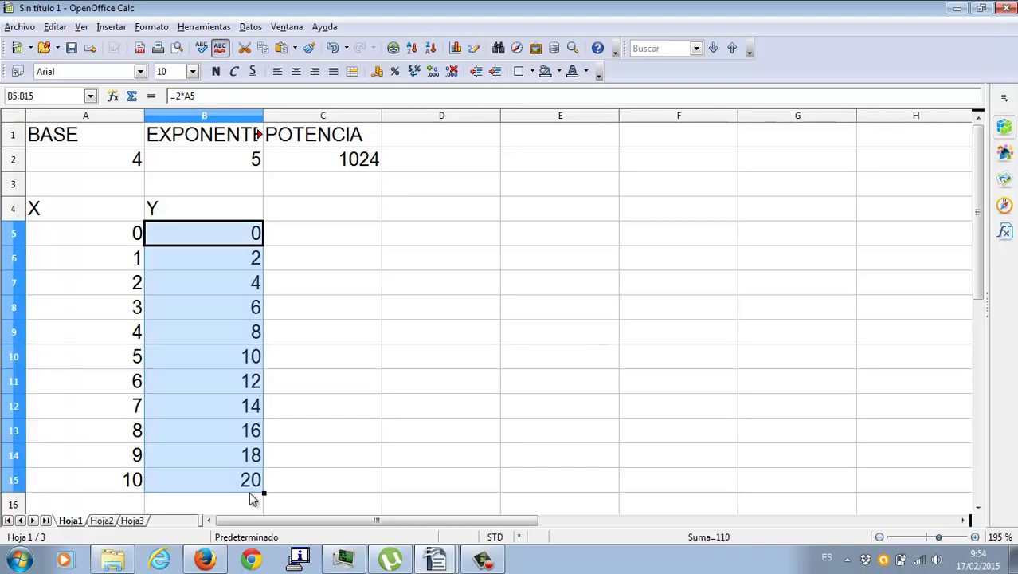
- Insert an XY (dispersión) chart of the Sólo líneas subtype from the table in A4:B15
drag(83, 212, 188, 478)
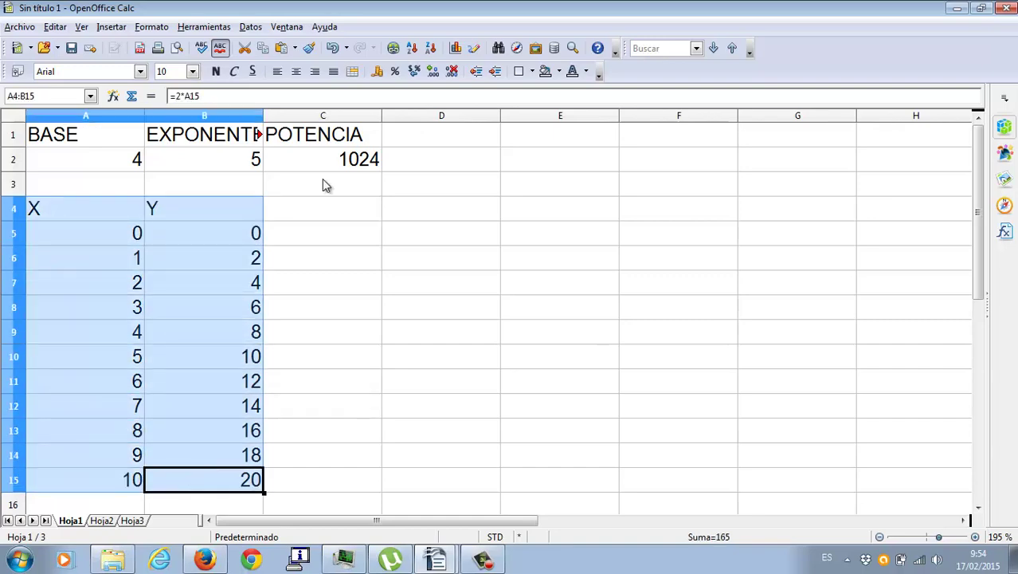
click(455, 48)
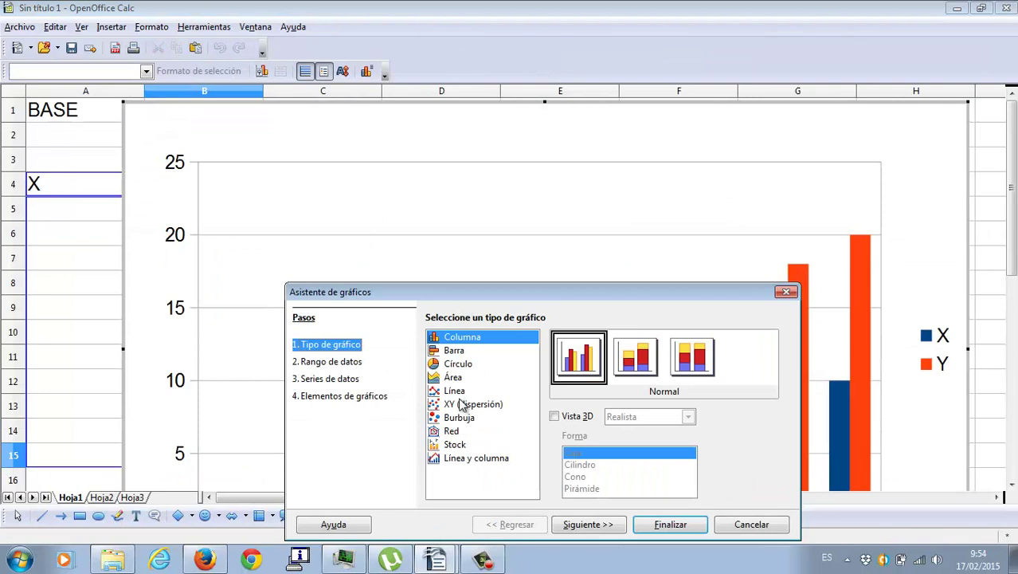
click(461, 394)
click(470, 404)
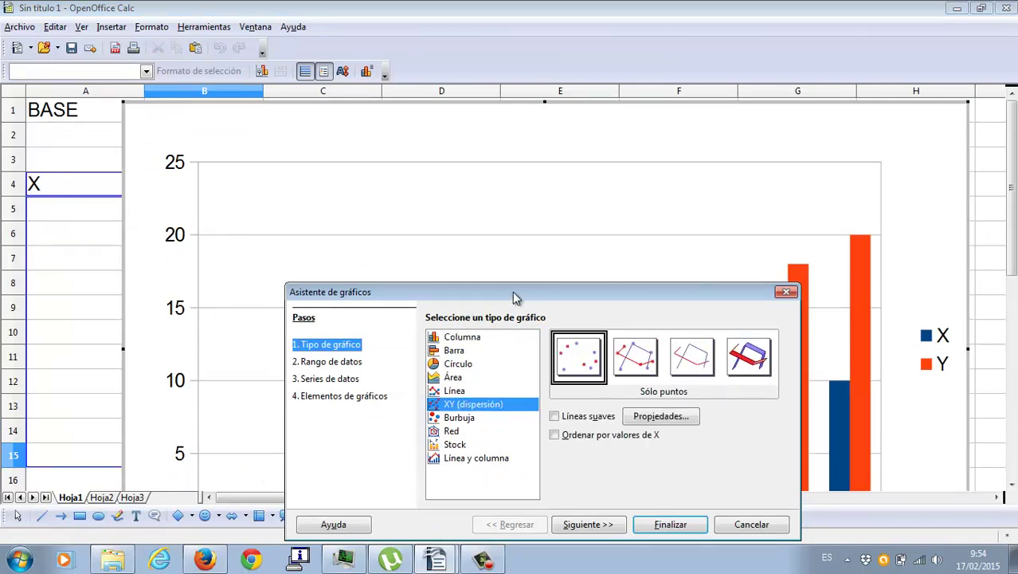
drag(513, 295, 487, 216)
click(683, 294)
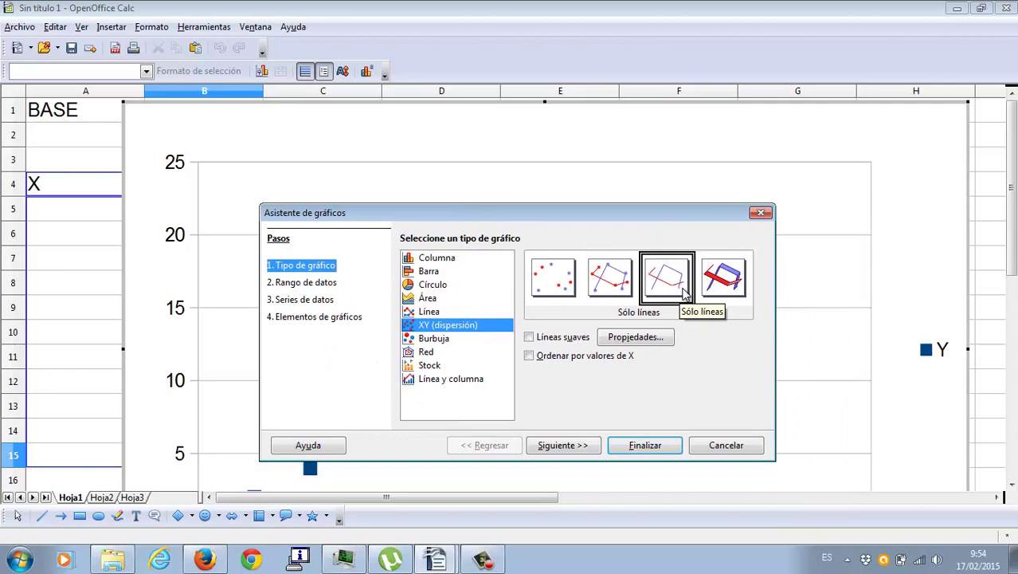
drag(640, 212, 746, 235)
click(744, 469)
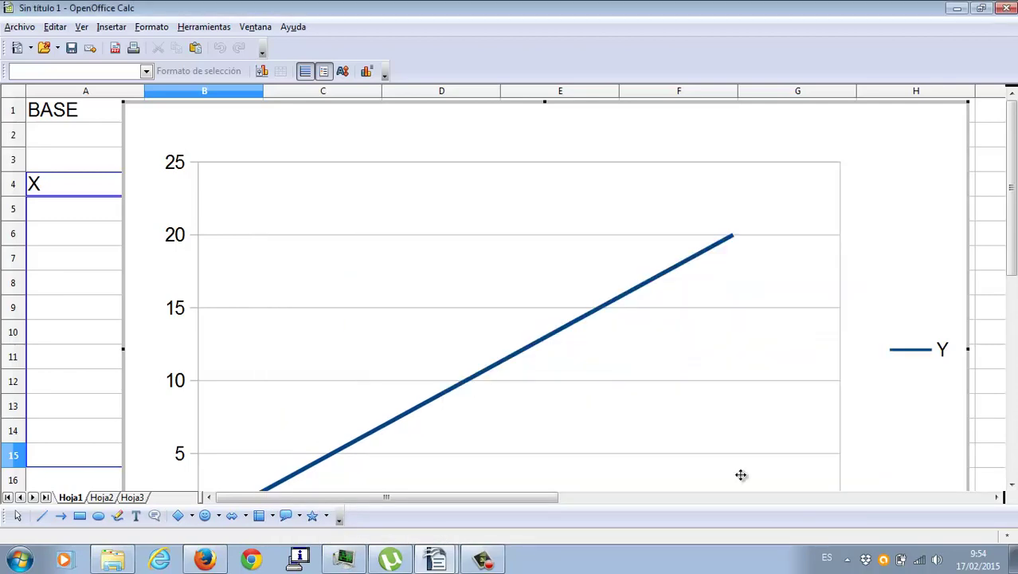
drag(1009, 201, 1015, 257)
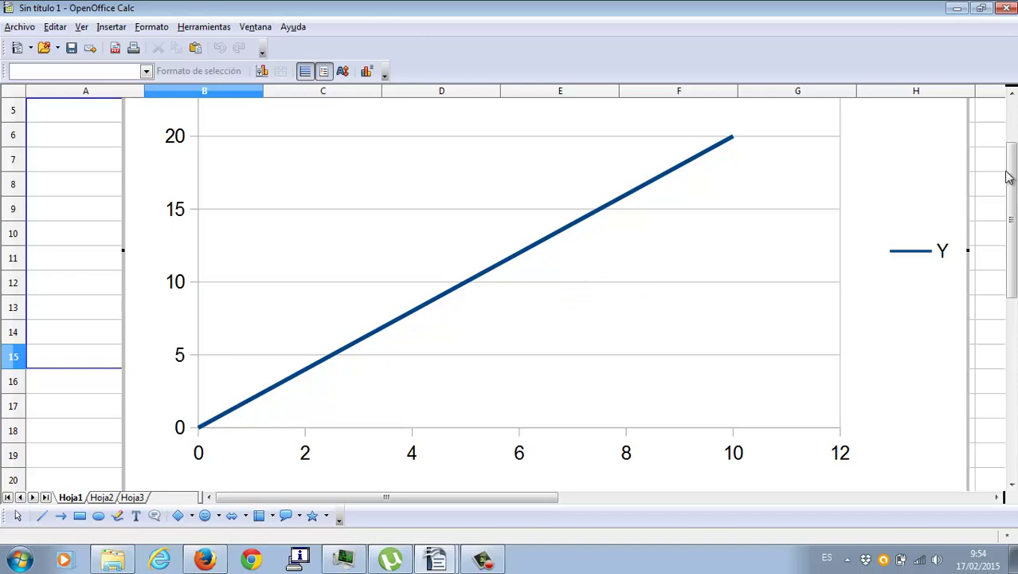
- Shrink the linear chart and move it into the empty columns beside the X/Y table, spanning about columns C to G
drag(1008, 170, 1005, 106)
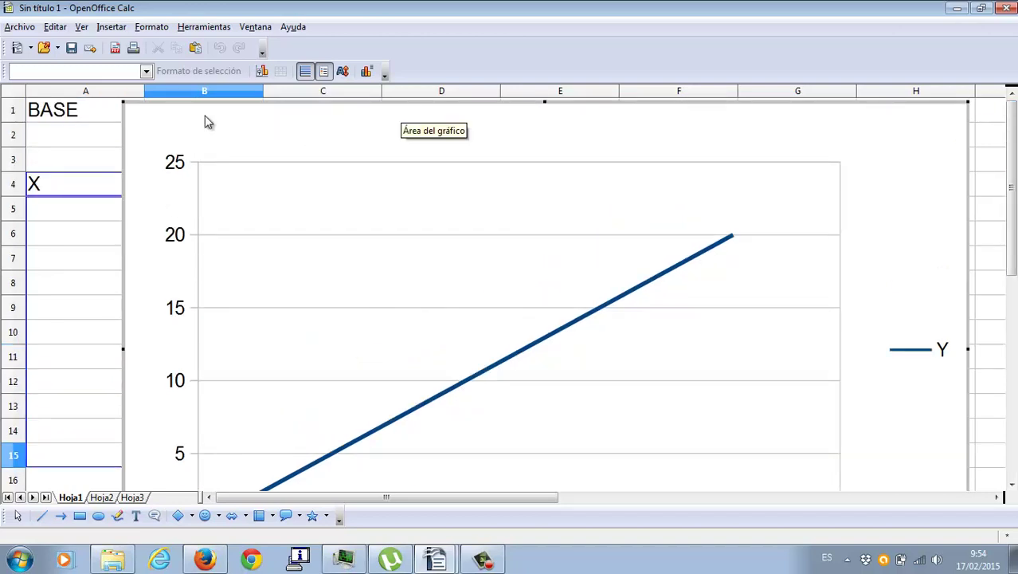
drag(124, 102, 502, 361)
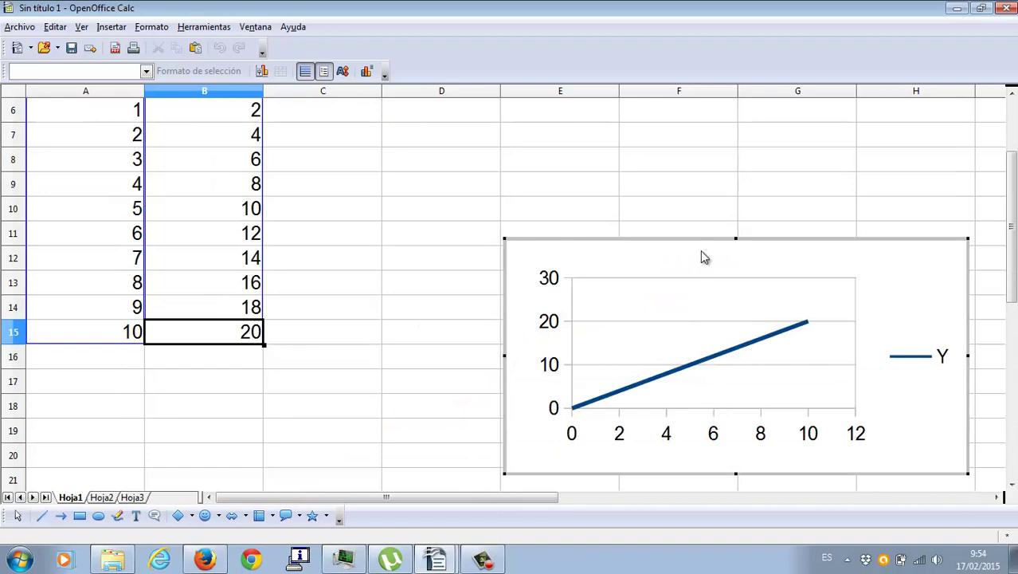
drag(697, 239, 498, 99)
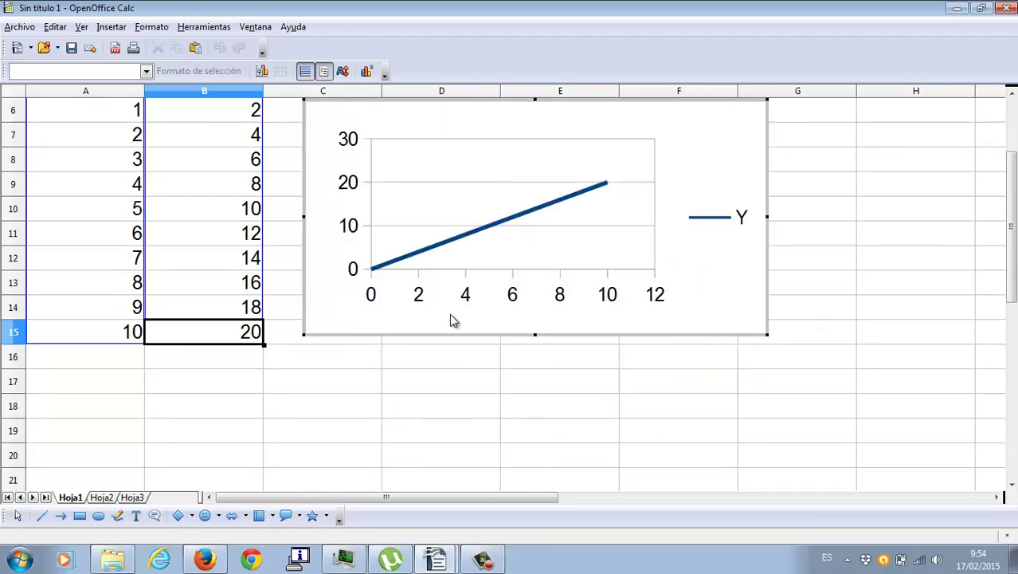
- Enter the column header X in A17
click(39, 383)
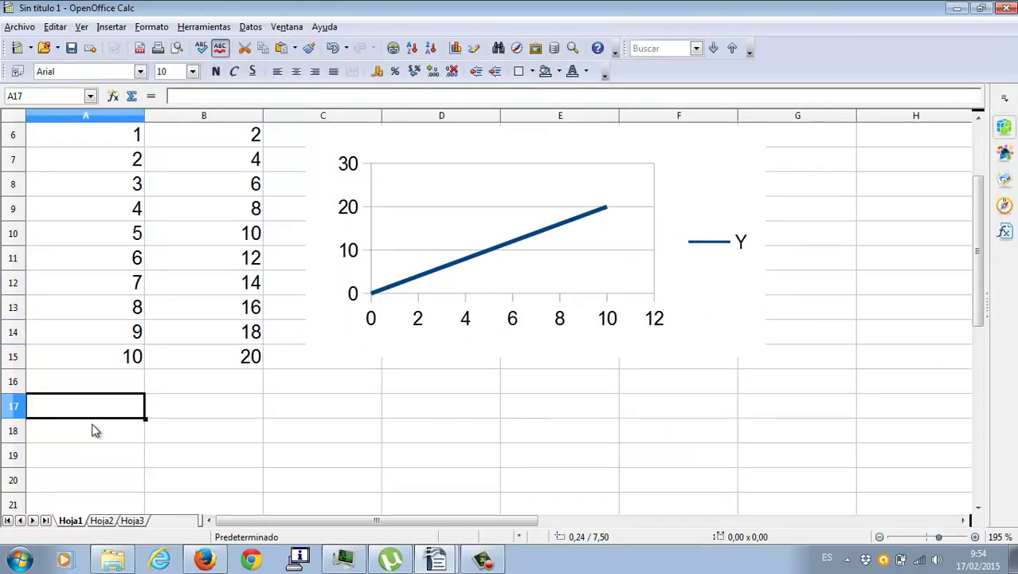
text(X)
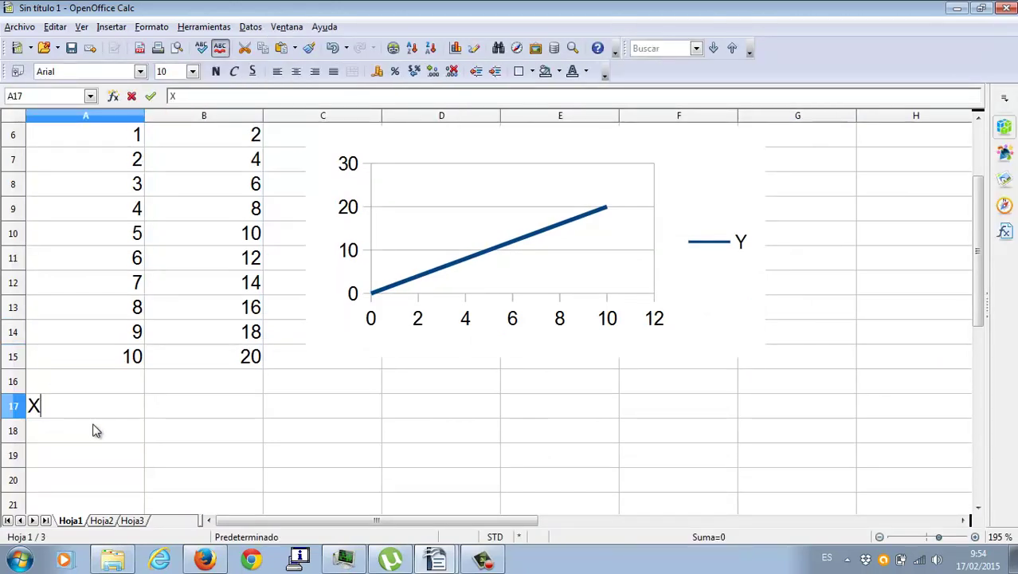
key(Tab)
- Enter -3 in A19 and fill the column down to A26 as a series ending at 4
key(Down)
key(Down)
key(Up)
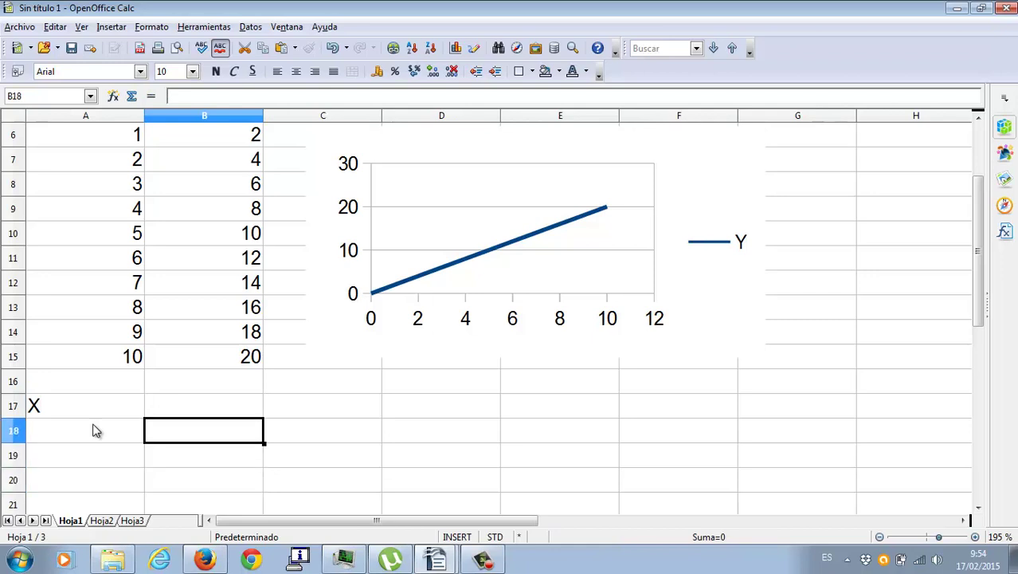
key(Left)
key(Down)
key(Down)
key(Up)
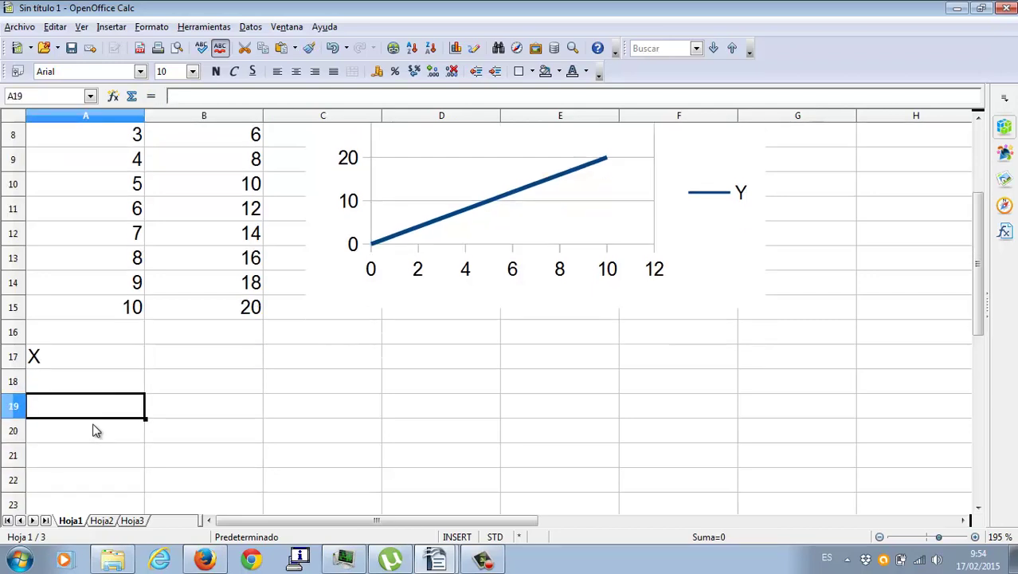
text(-3)
key(Return)
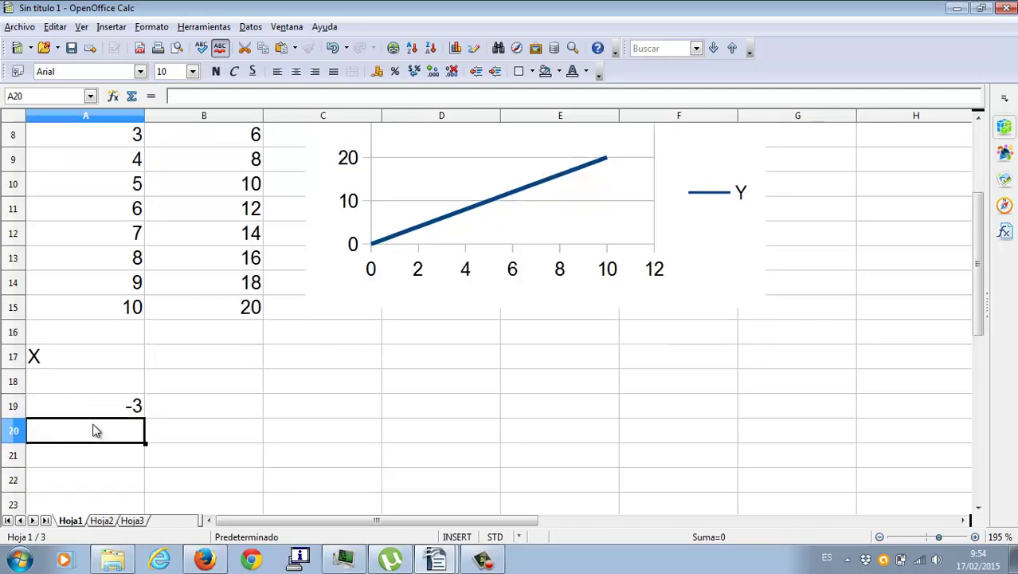
key(Up)
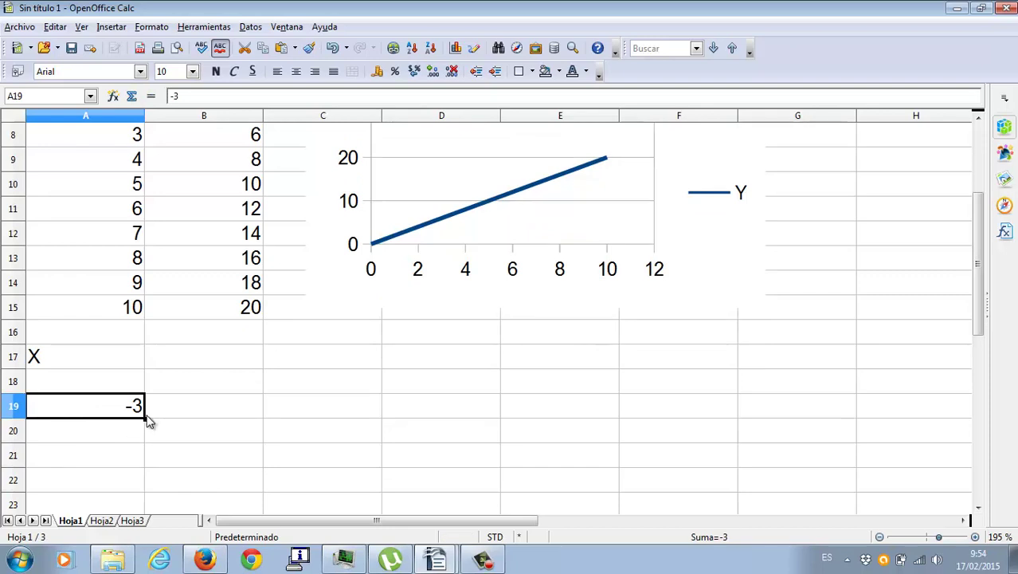
drag(145, 418, 117, 287)
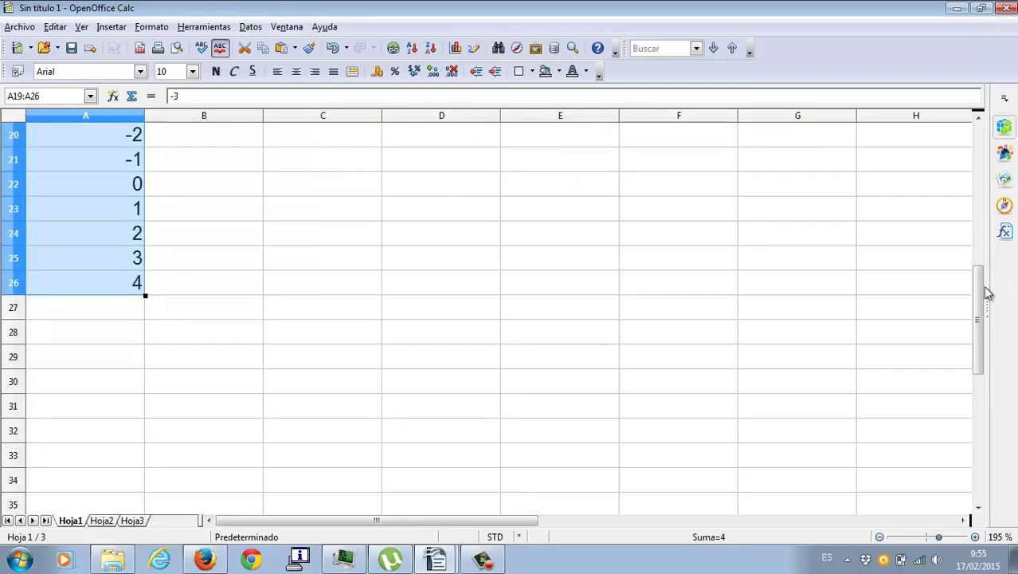
- Clear the X from A17 and enter the headers X in A18 and Y in B18
drag(988, 292, 985, 252)
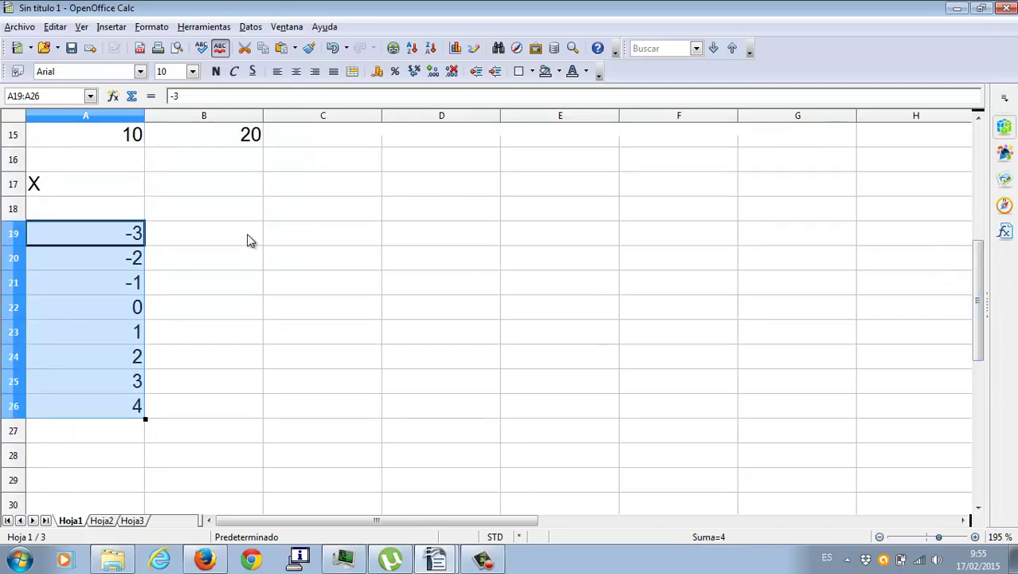
click(113, 188)
key(Delete)
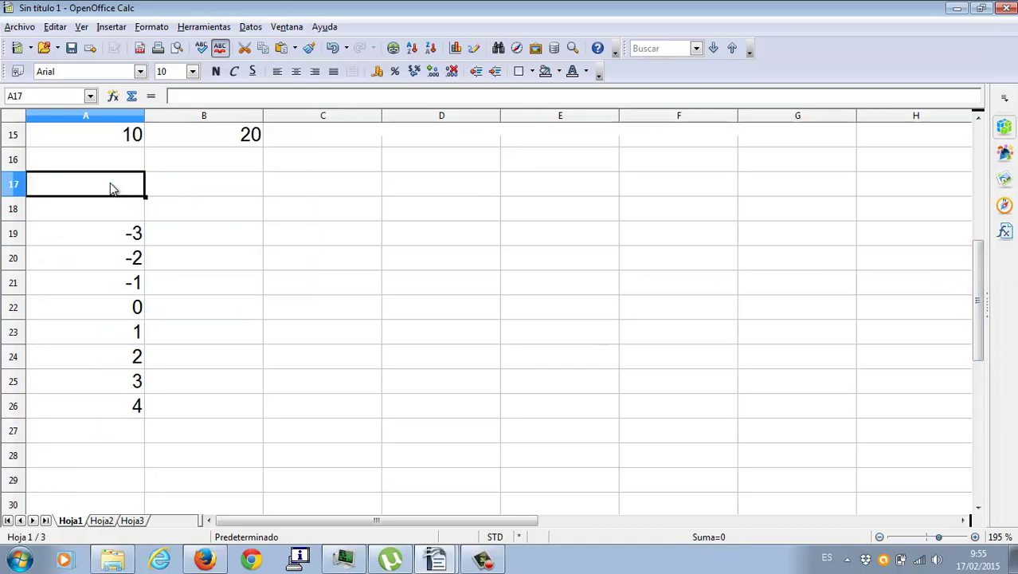
key(Down)
text(X)
key(Tab)
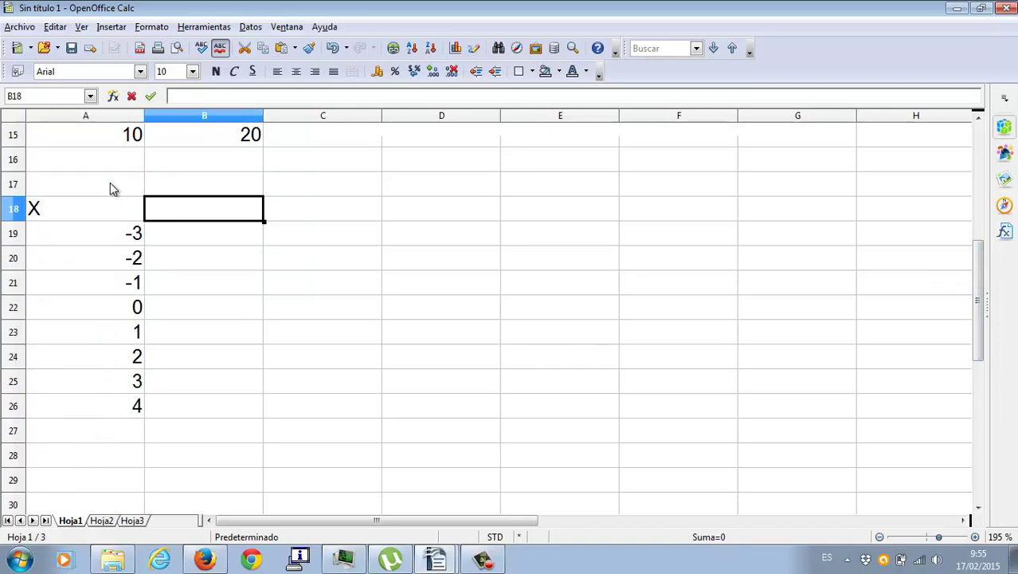
text(Y)
key(Down)
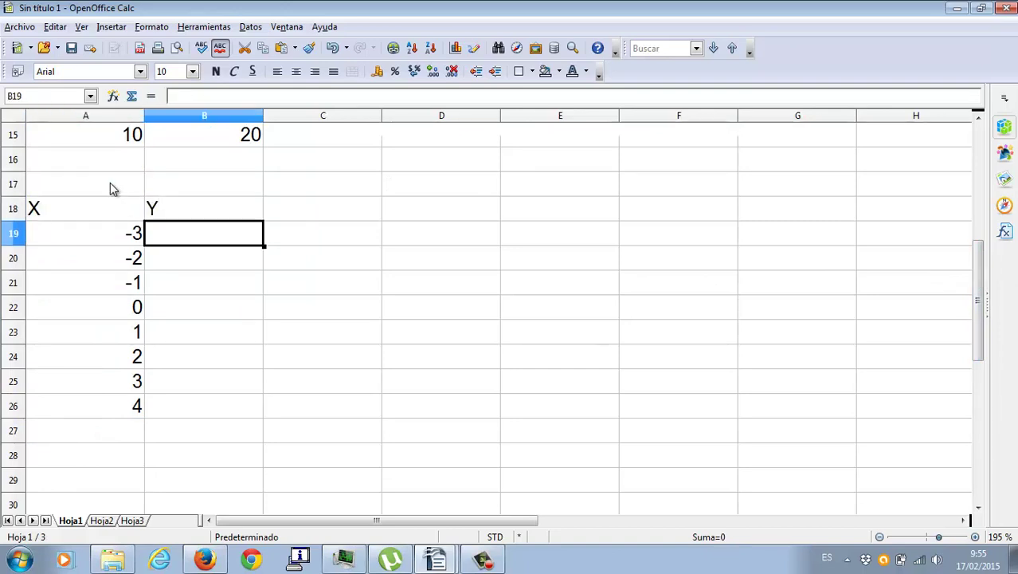
- Enter the formula =POTENCIA(A19;2) in B19 and fill it down the Y column to B26
key(F2)
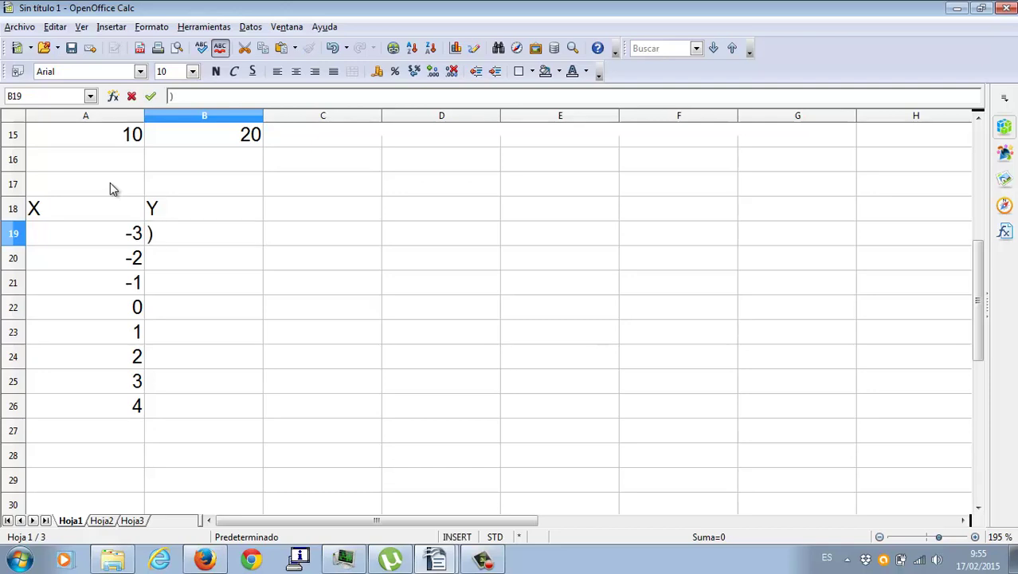
text(=POTENCIA8)
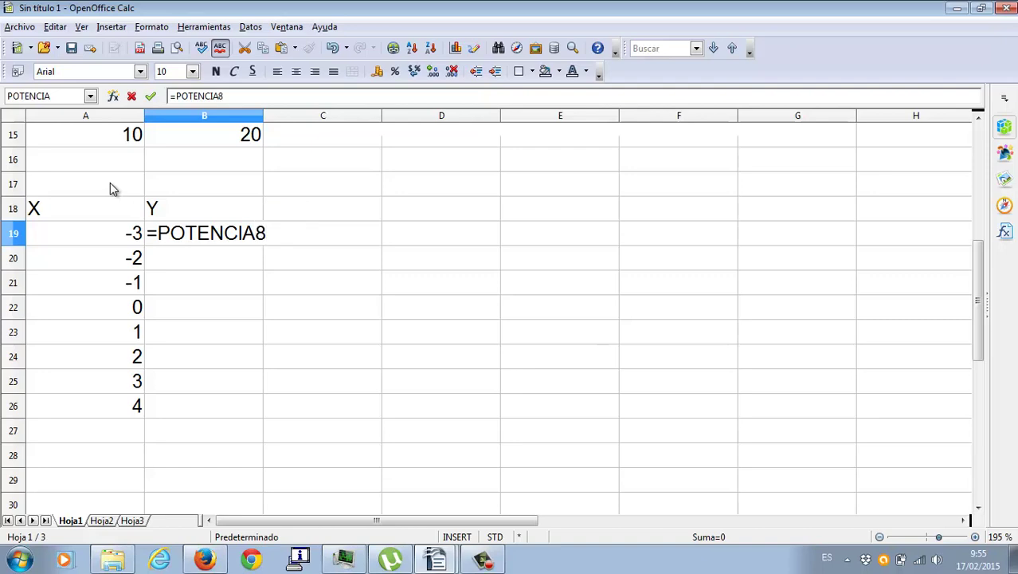
key(BackSpace)
text(()
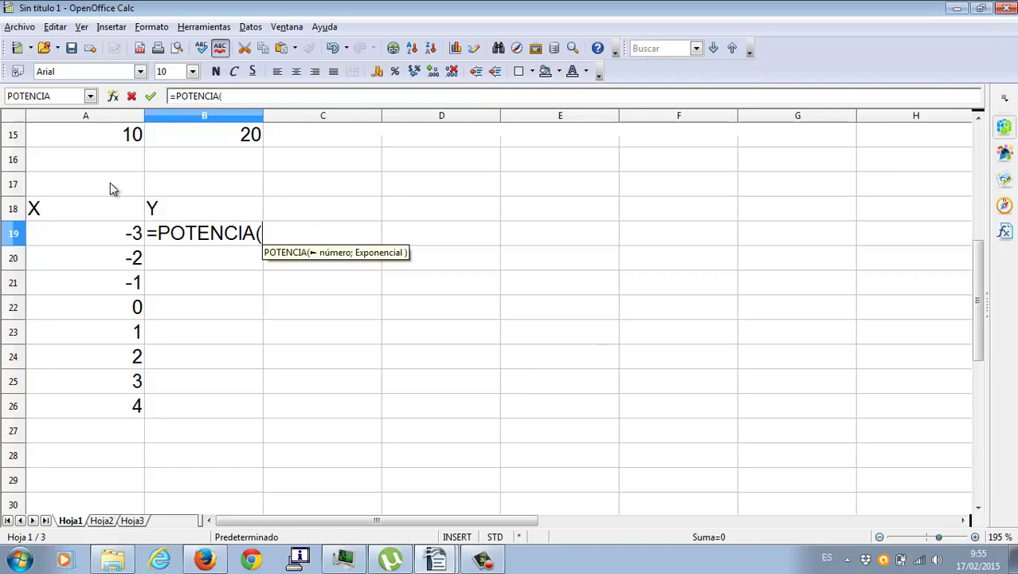
click(107, 244)
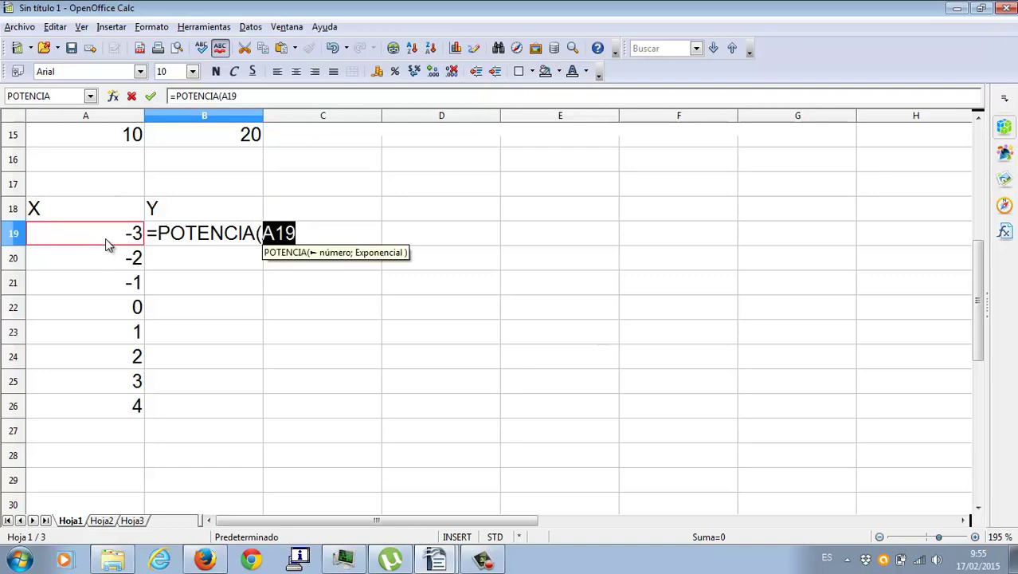
text(;2)
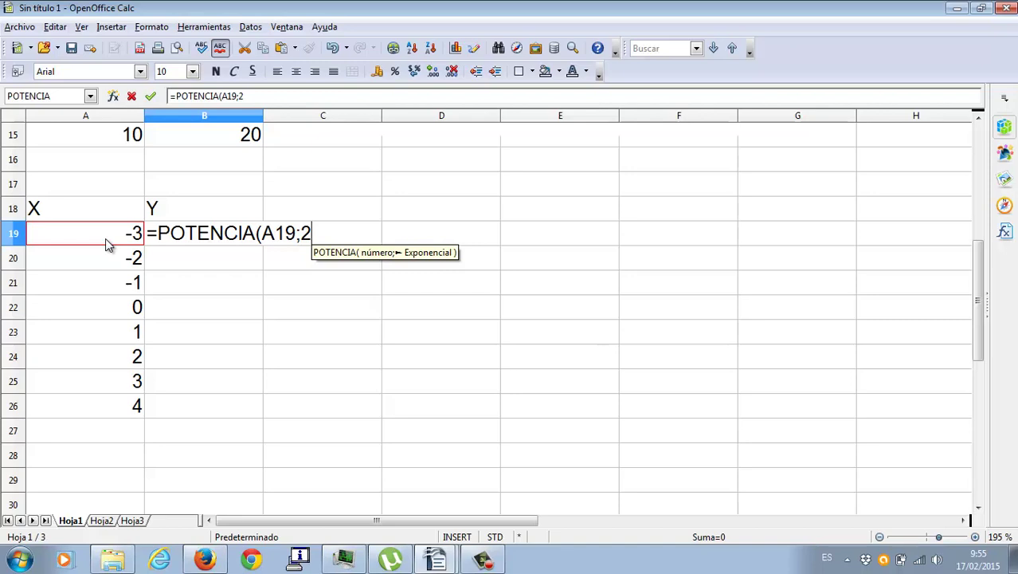
text())
key(Return)
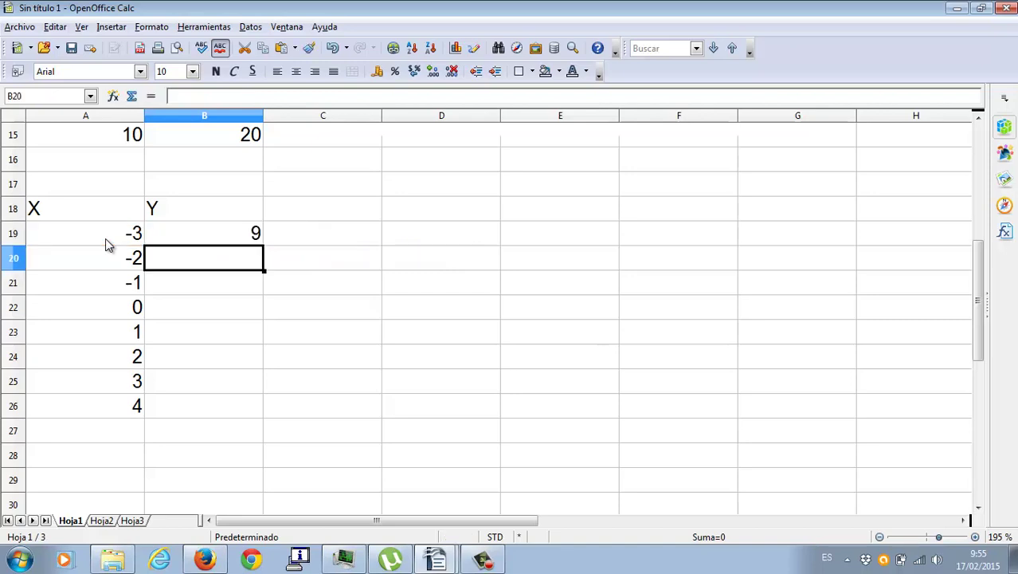
key(Up)
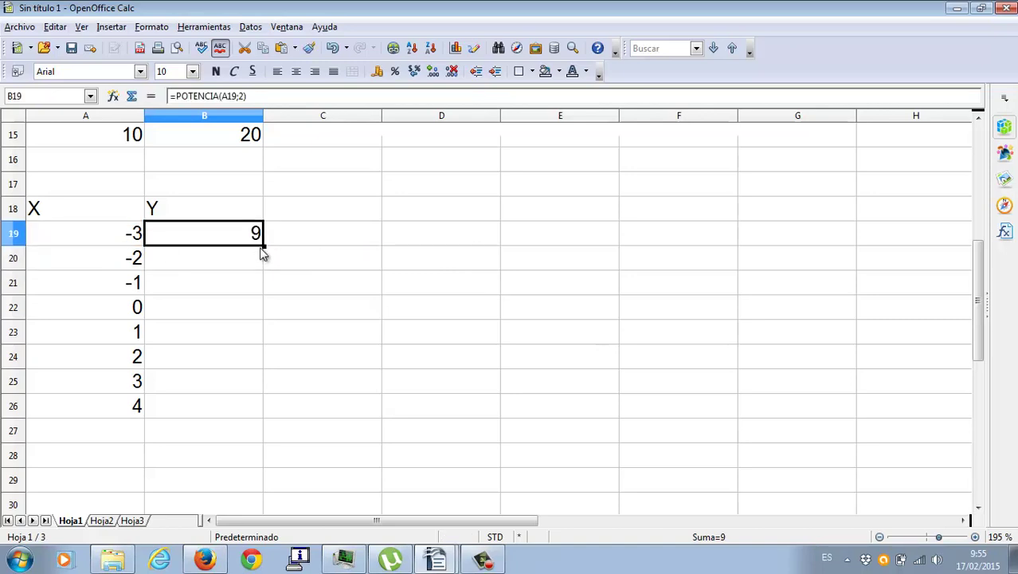
drag(264, 246, 245, 417)
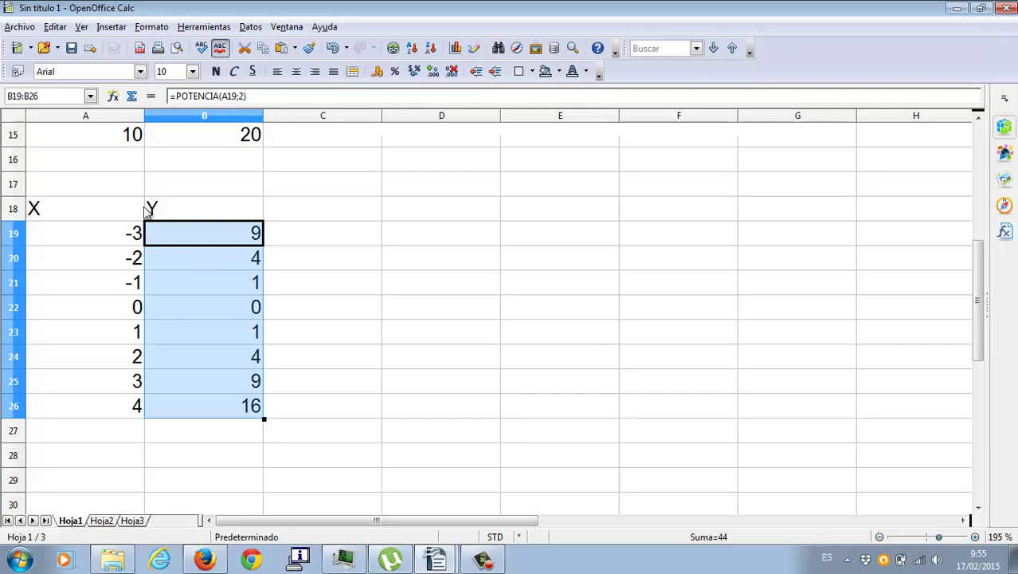
- Right-align the X and Y headers in A18:B18
drag(130, 209, 202, 223)
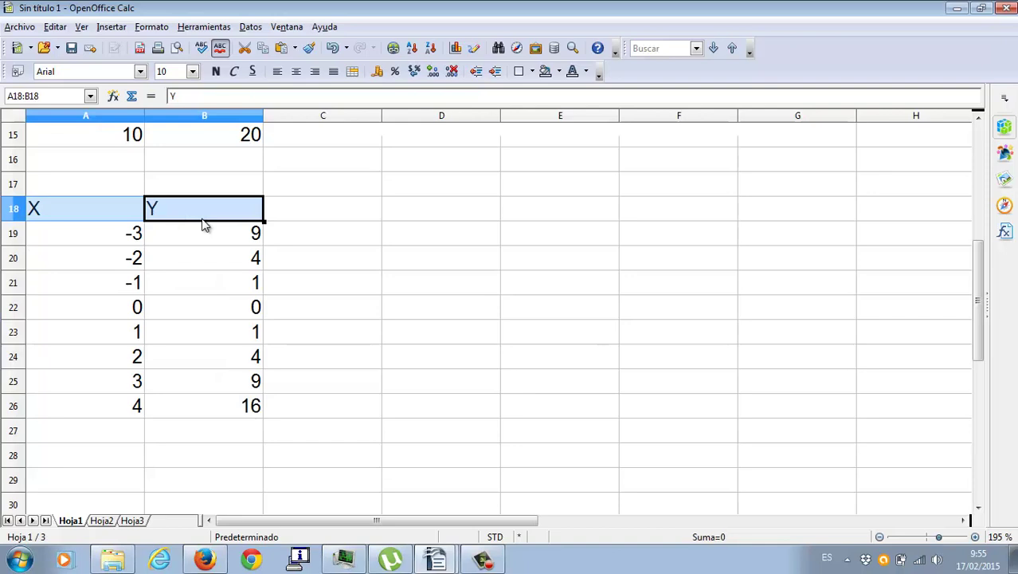
click(314, 71)
click(94, 253)
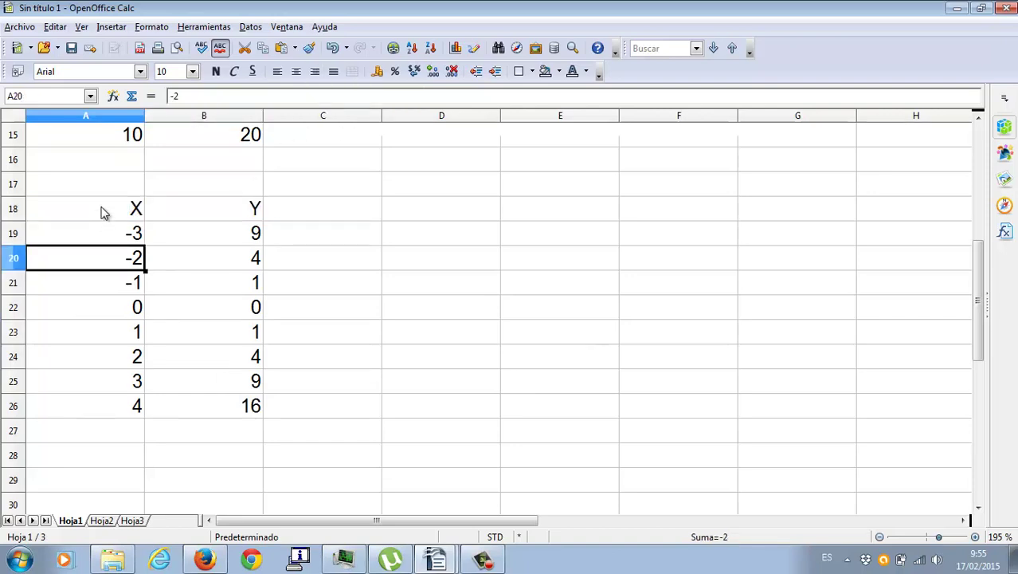
- Insert an XY (dispersión) chart of the Sólo líneas subtype from the table in A18:B26
drag(102, 212, 183, 409)
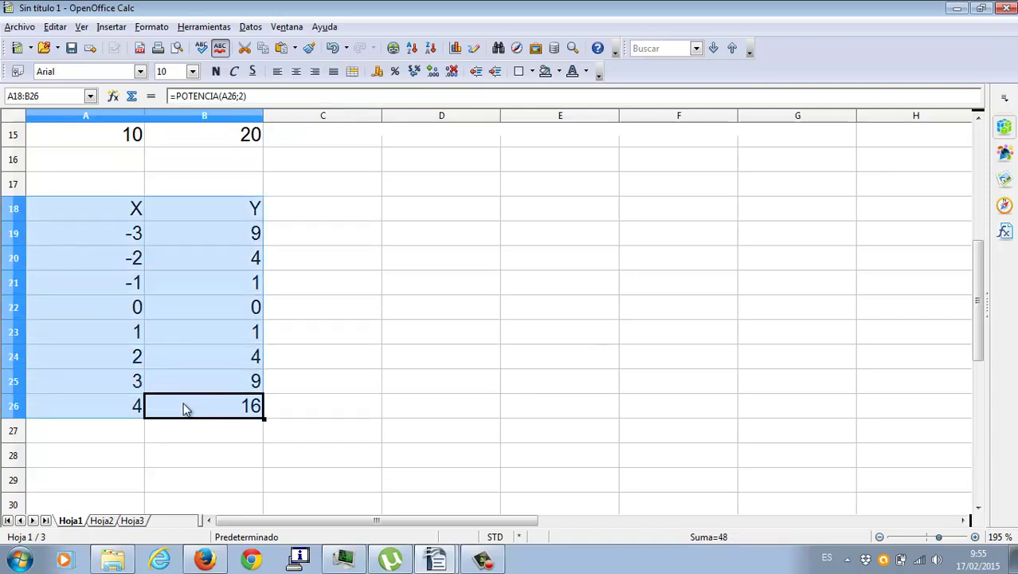
click(455, 48)
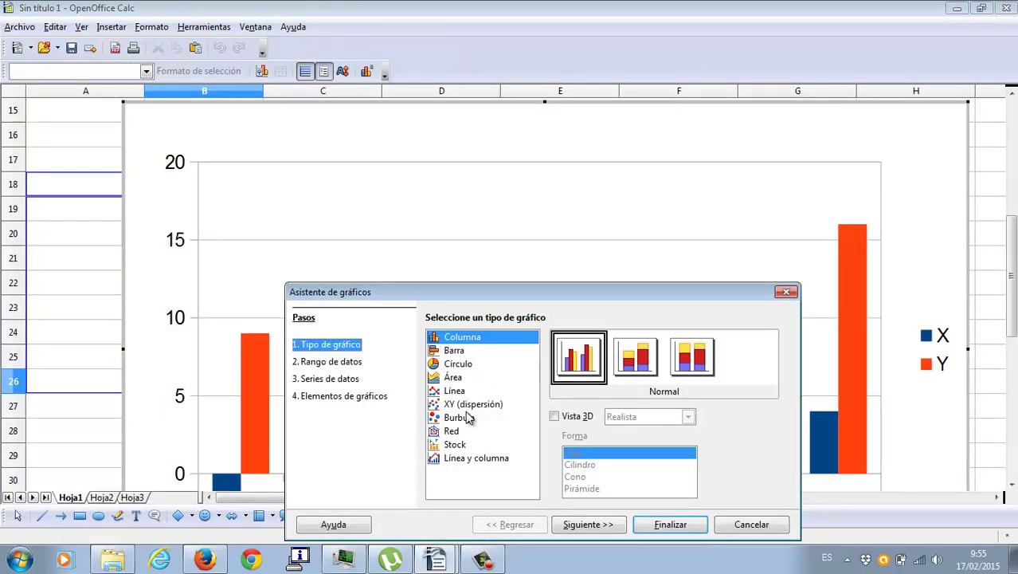
click(470, 405)
click(687, 354)
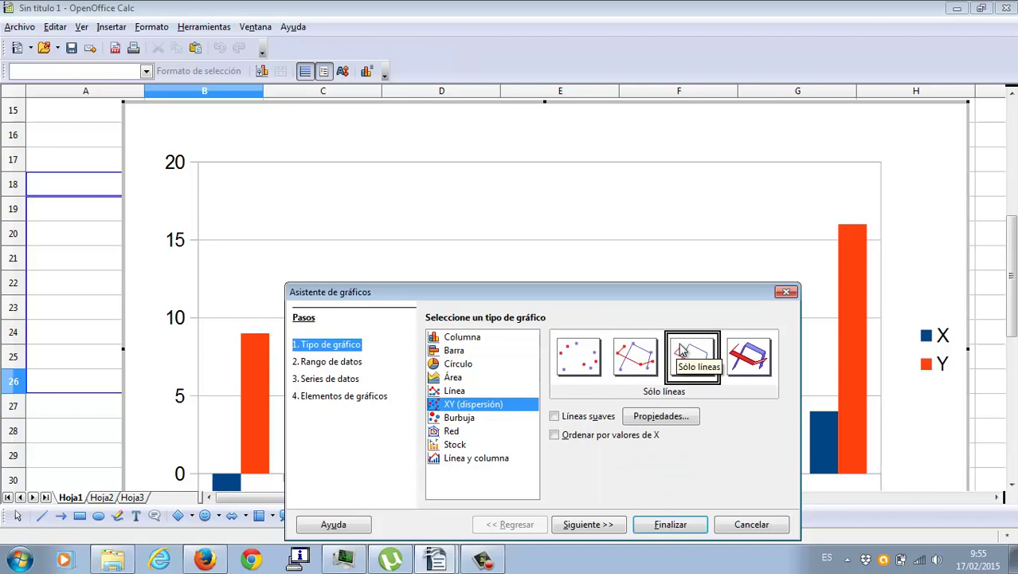
click(666, 526)
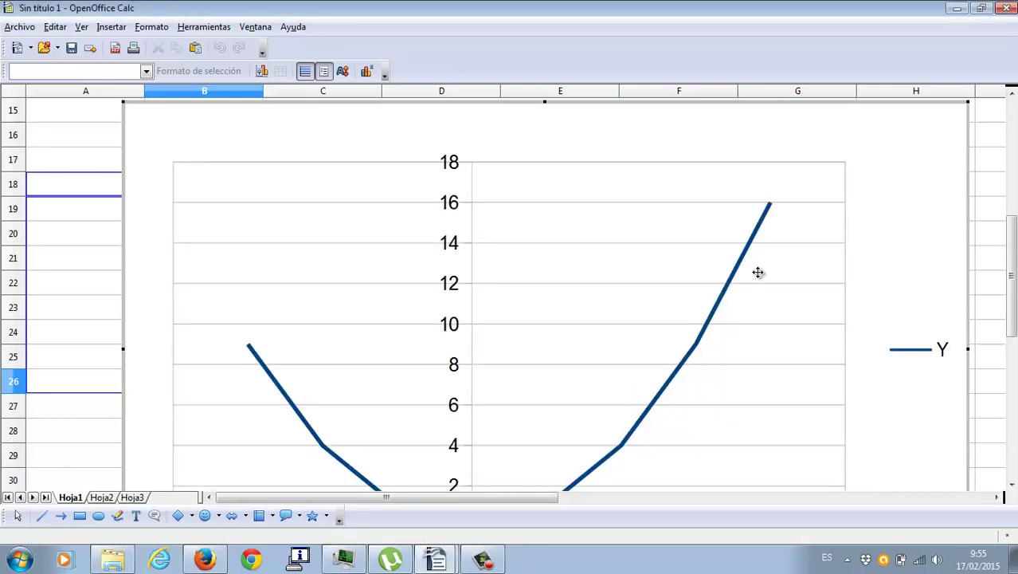
- Shrink the parabola chart and move it beside the second table, spanning about columns C to F and rows 17 to 26
drag(1010, 249, 1015, 293)
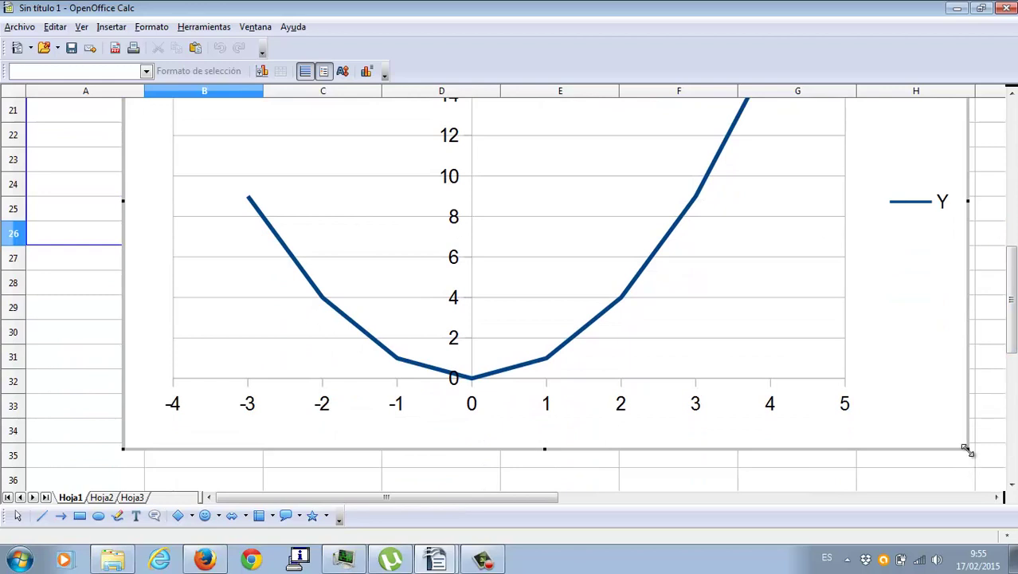
drag(969, 448, 564, 268)
drag(588, 268, 590, 269)
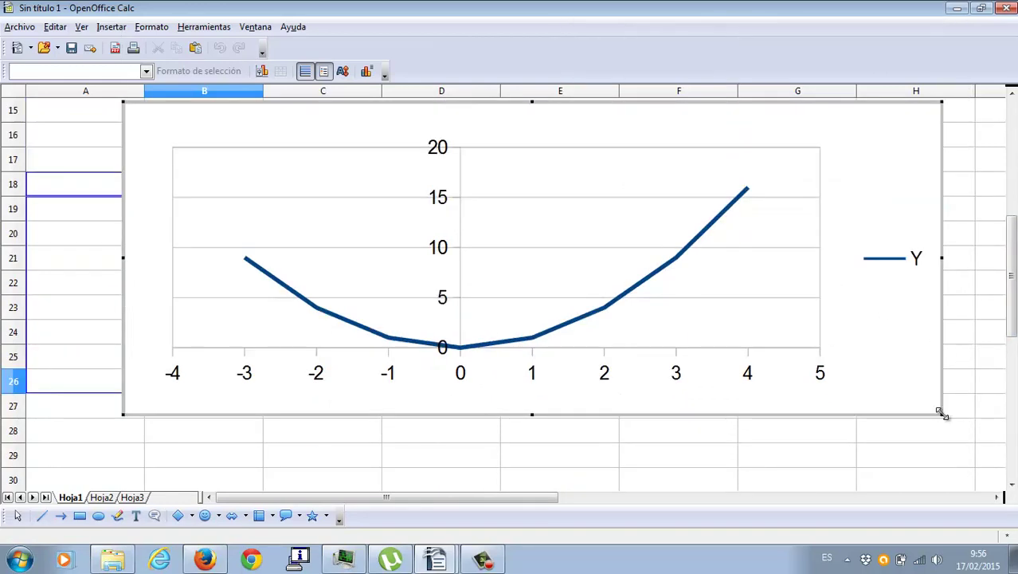
drag(940, 412, 542, 333)
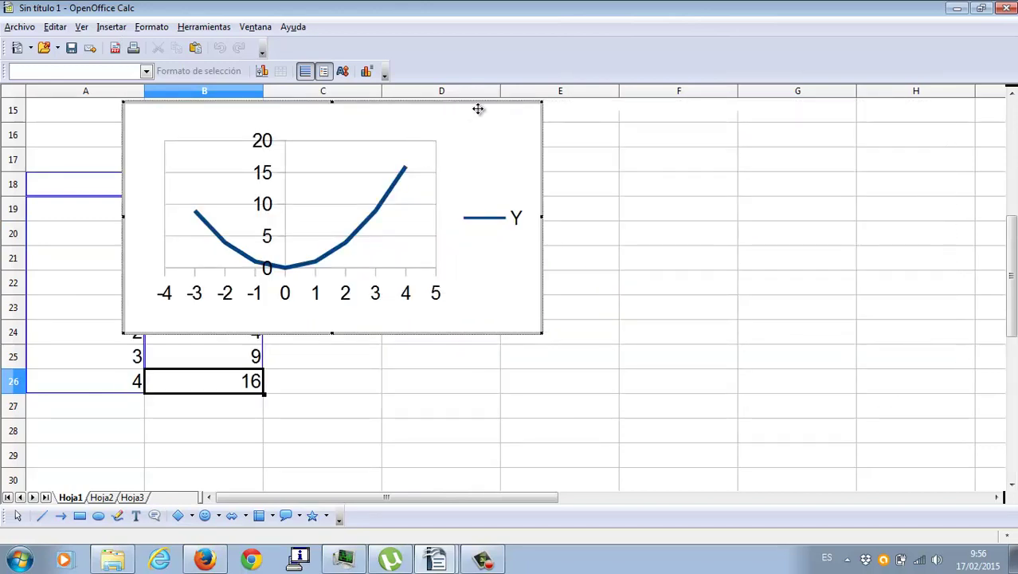
drag(478, 109, 656, 151)
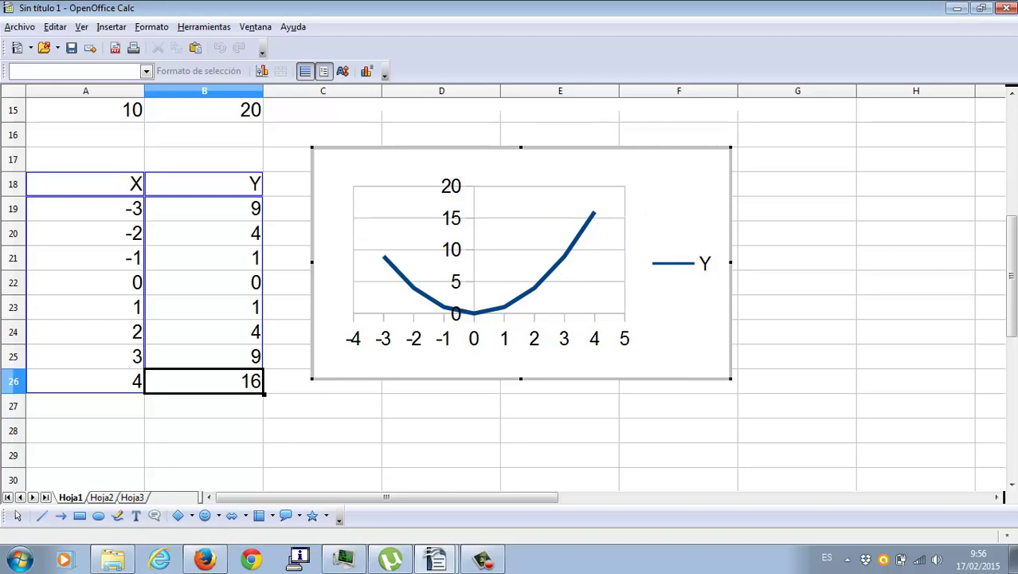
- Enter the headers X in A28 and Y in B28 for a third table below the second one
drag(1012, 277, 1012, 319)
click(113, 231)
text(X)
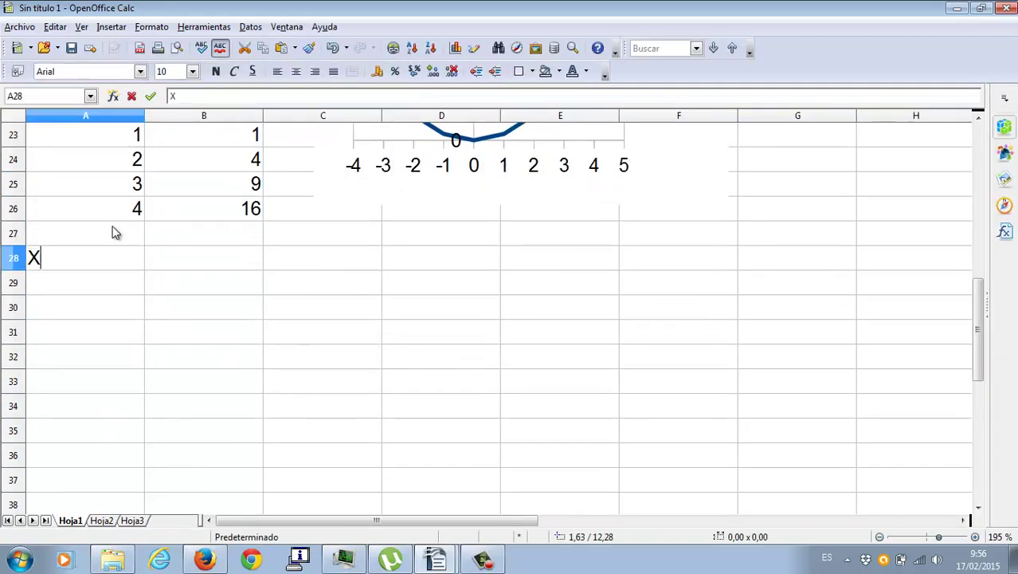
key(Tab)
text(Y)
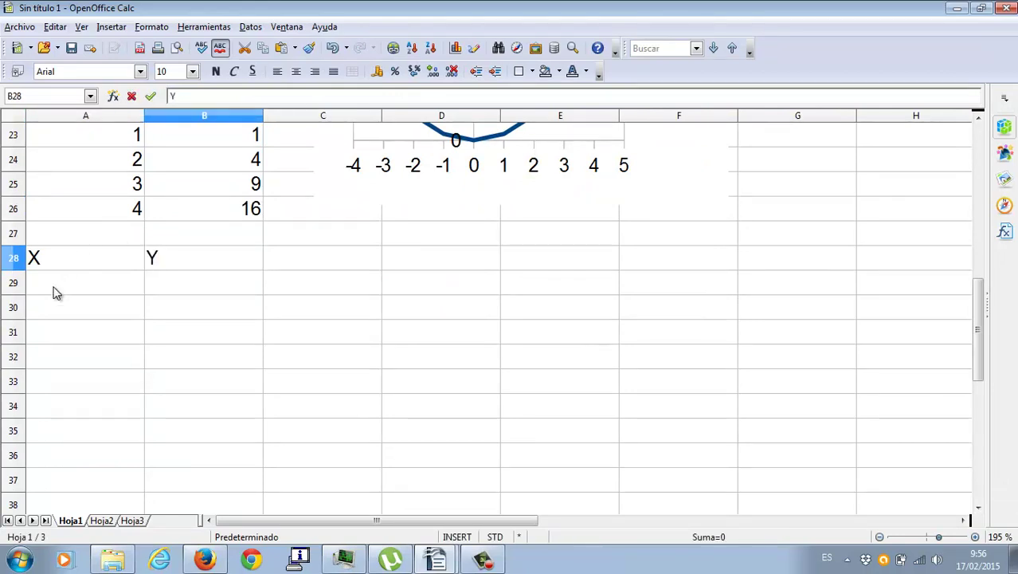
- Enter -10 as the first X value in A29
click(53, 288)
text(-10)
key(Return)
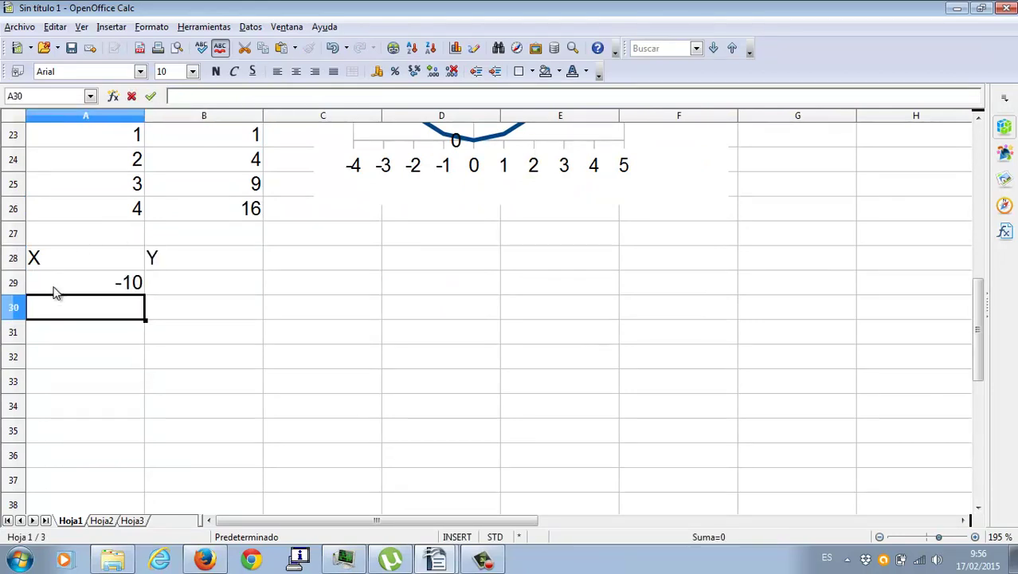
- Autofill the X series of the third table from A29 down to A49, from -10 up to 10
click(54, 292)
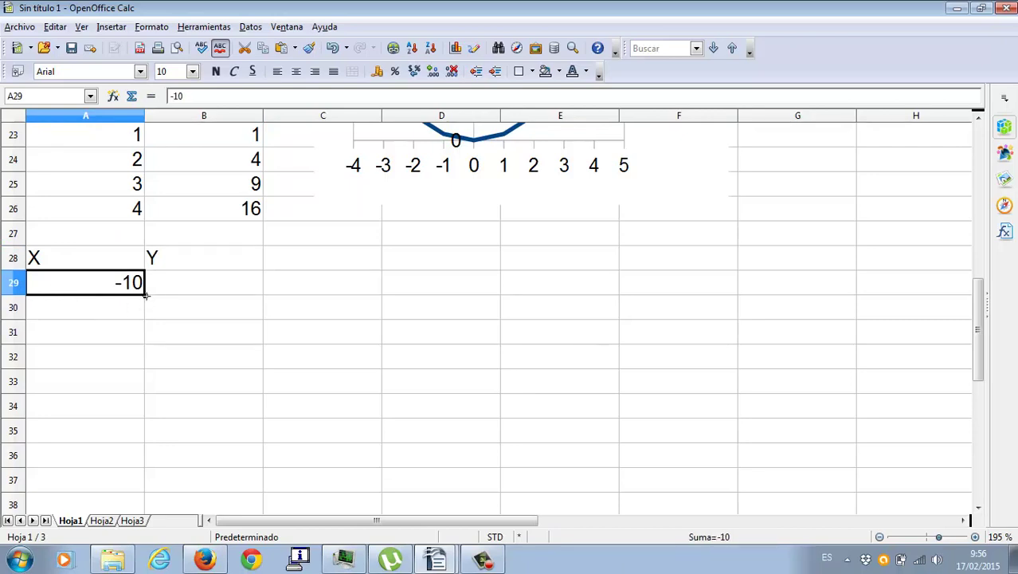
drag(145, 294, 119, 348)
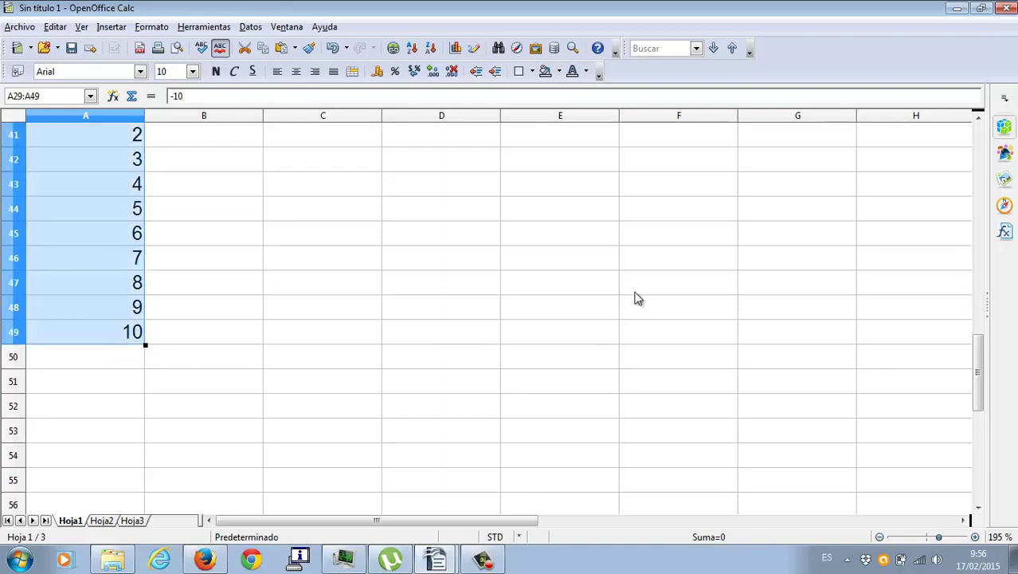
drag(978, 386, 978, 288)
click(243, 302)
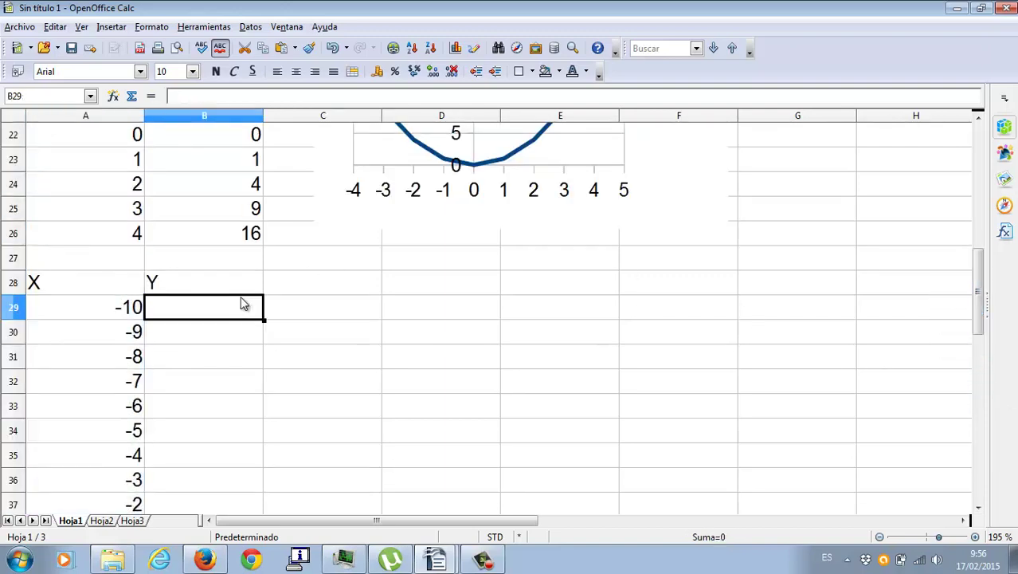
text(=)
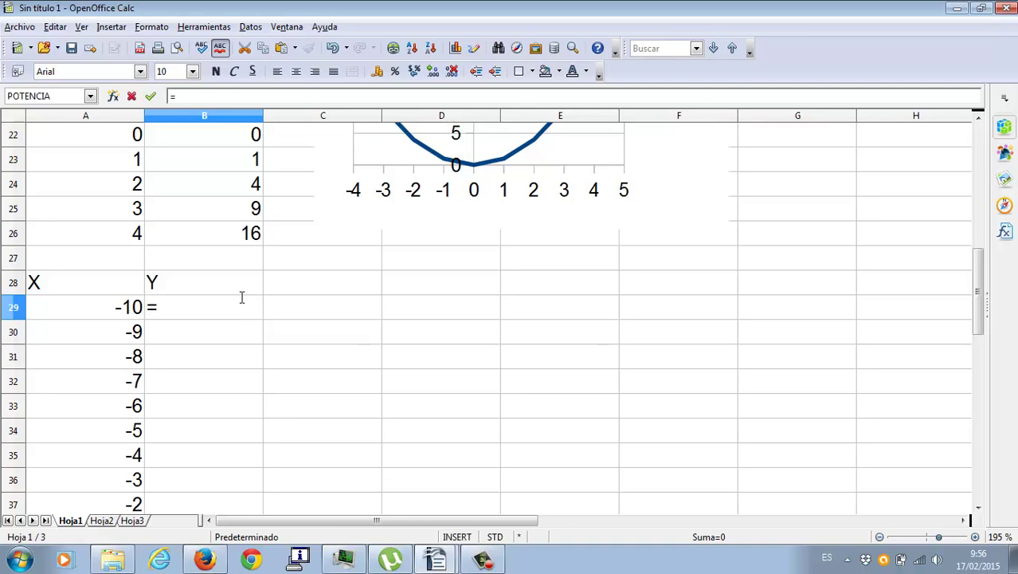
key(BackSpace)
- Change the third table's Y header in B28 to Y=X^3-4*X^2
click(242, 294)
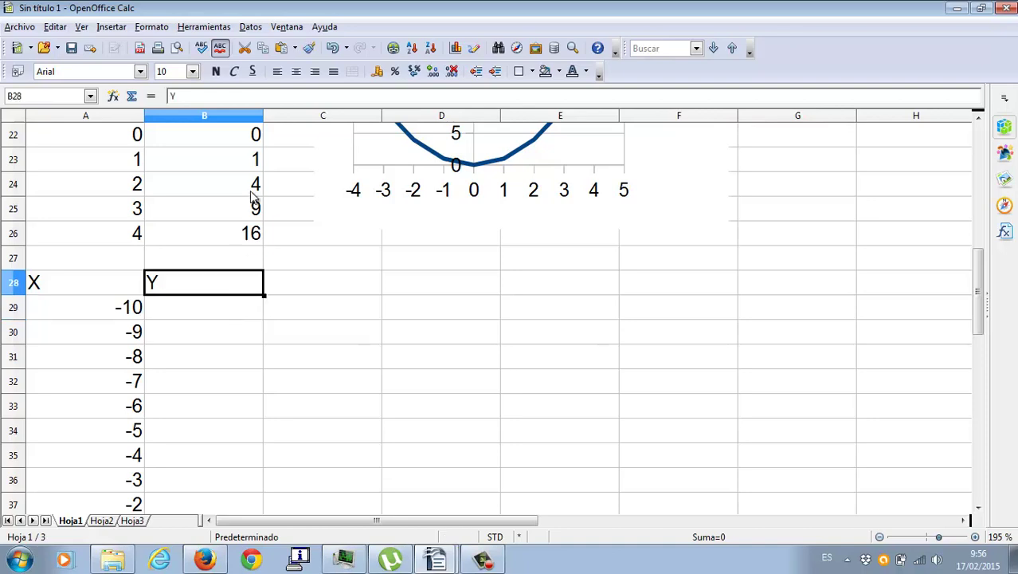
click(274, 95)
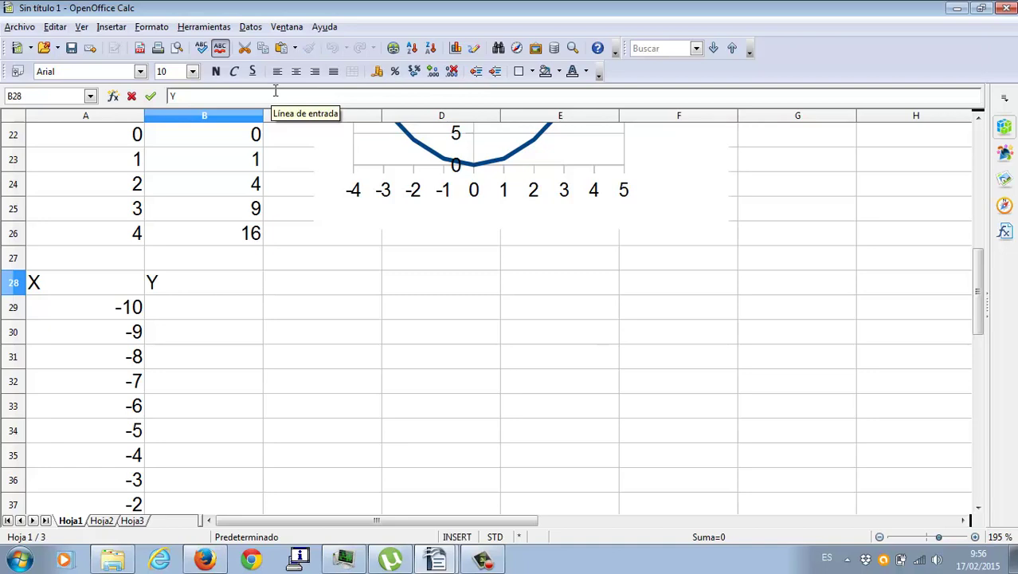
key(Home)
text(=X)
key(BackSpace)
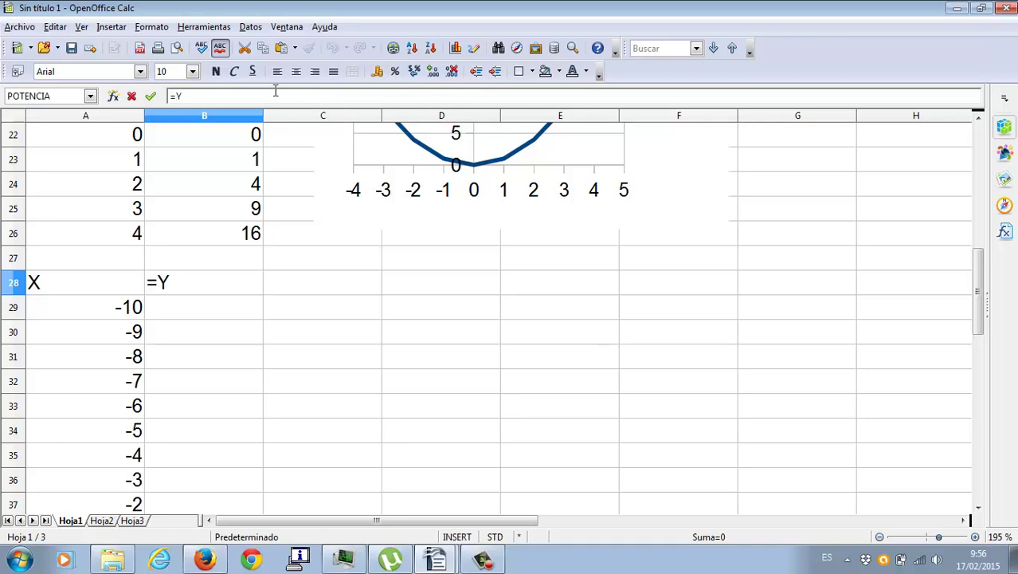
key(End)
text(=)
key(BackSpace)
text(Y=X)
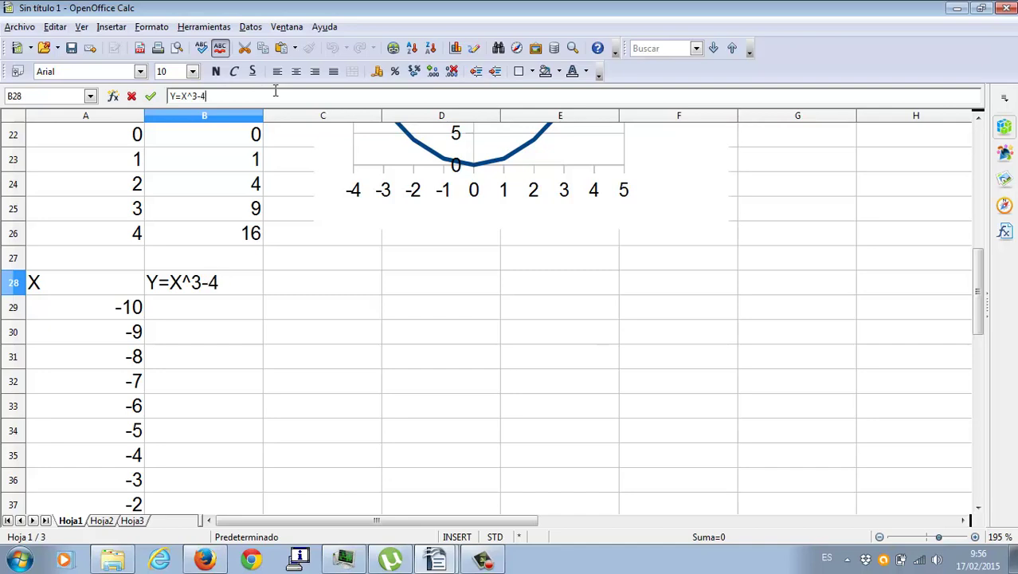
text(^2)
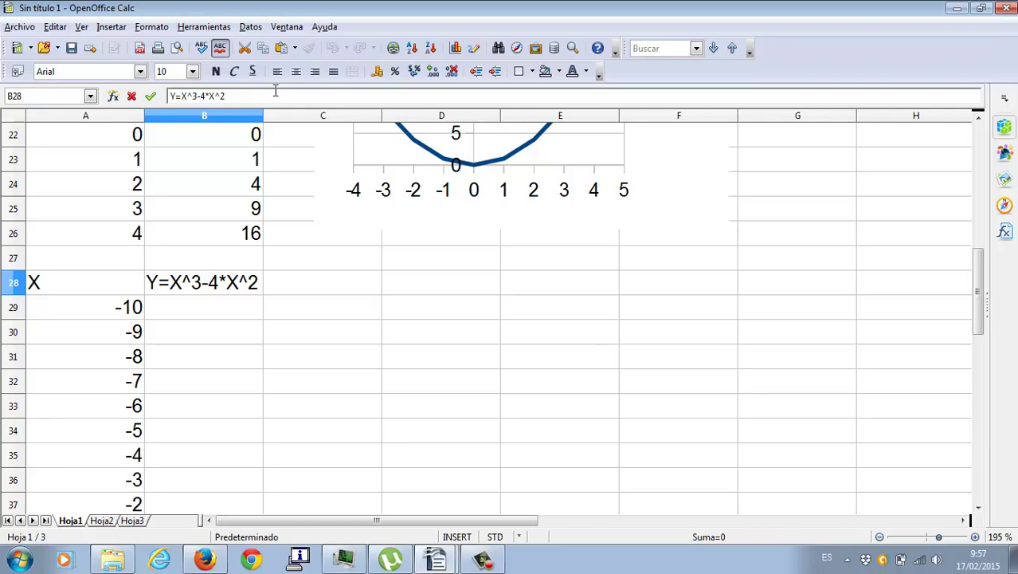
key(Return)
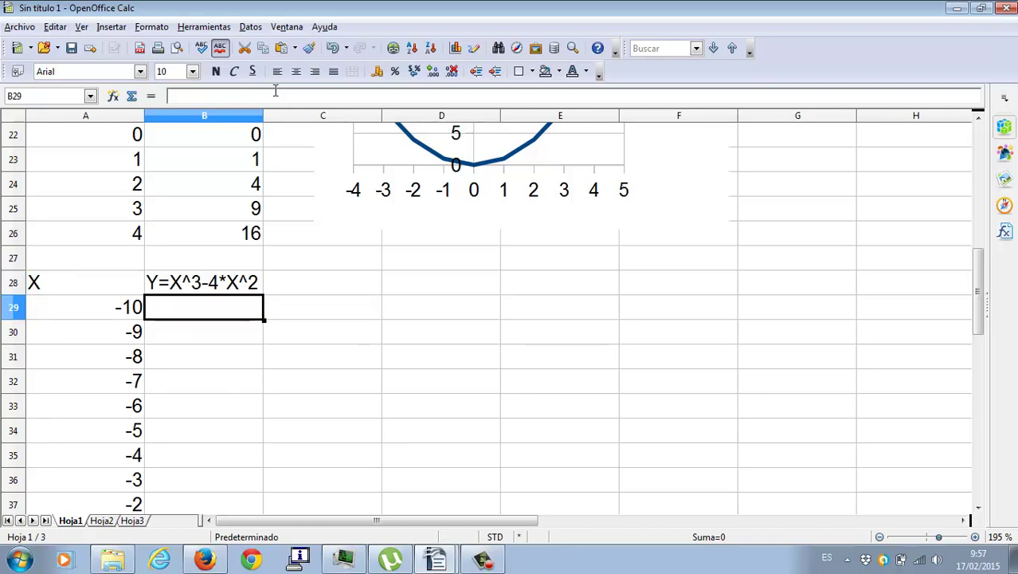
- Enter =POTENCIA(A29;3)-4*POTENCIA(A29;2) in B29 and fill the formula down to B49
text(=POTENCIA)
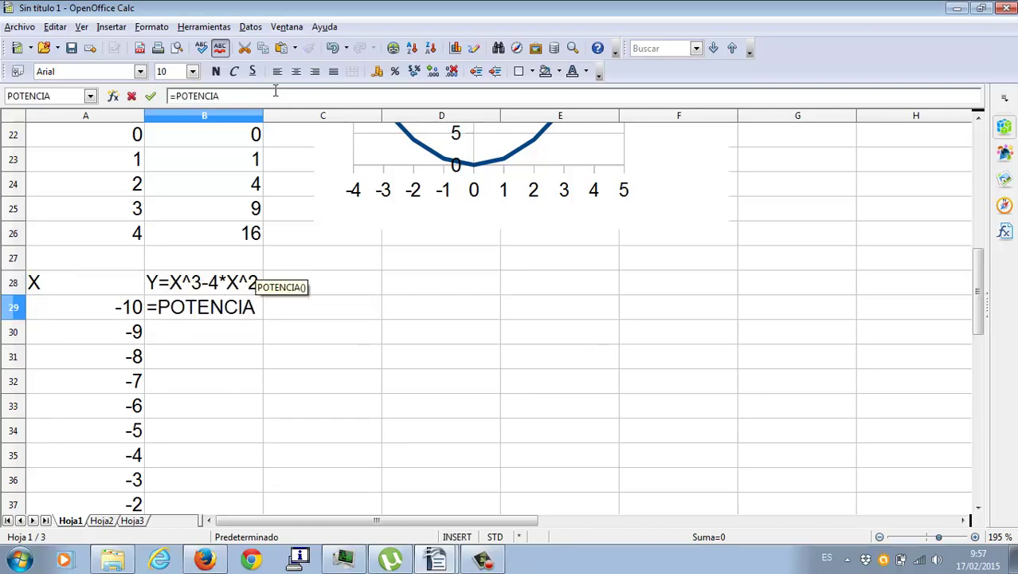
text(8)
key(BackSpace)
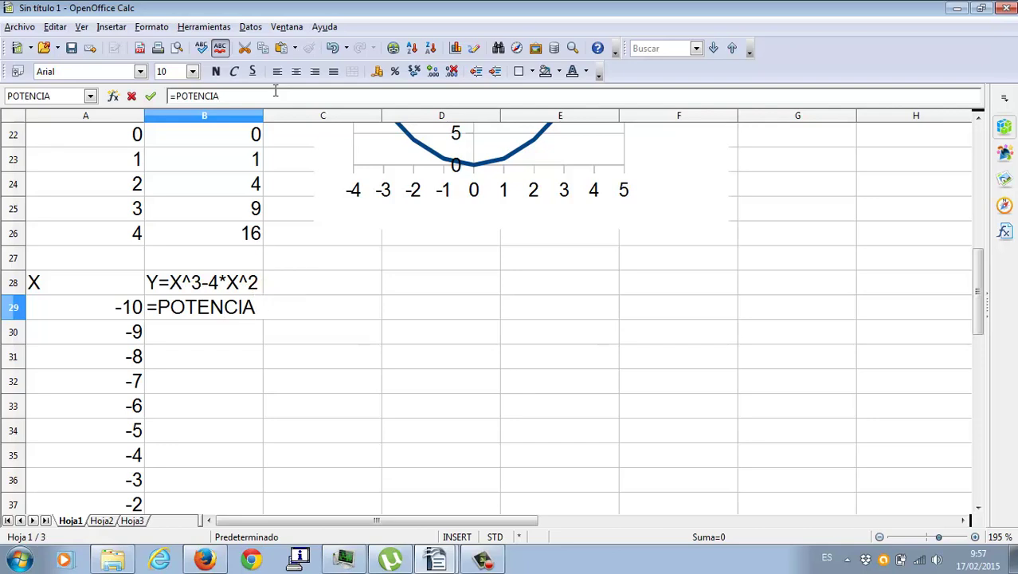
text(()
click(56, 310)
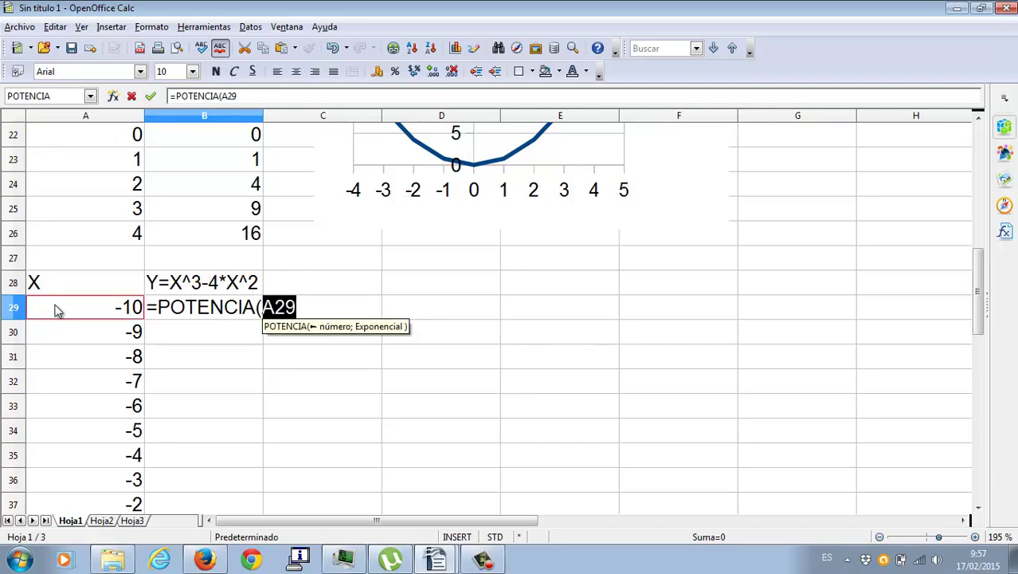
text(;3)
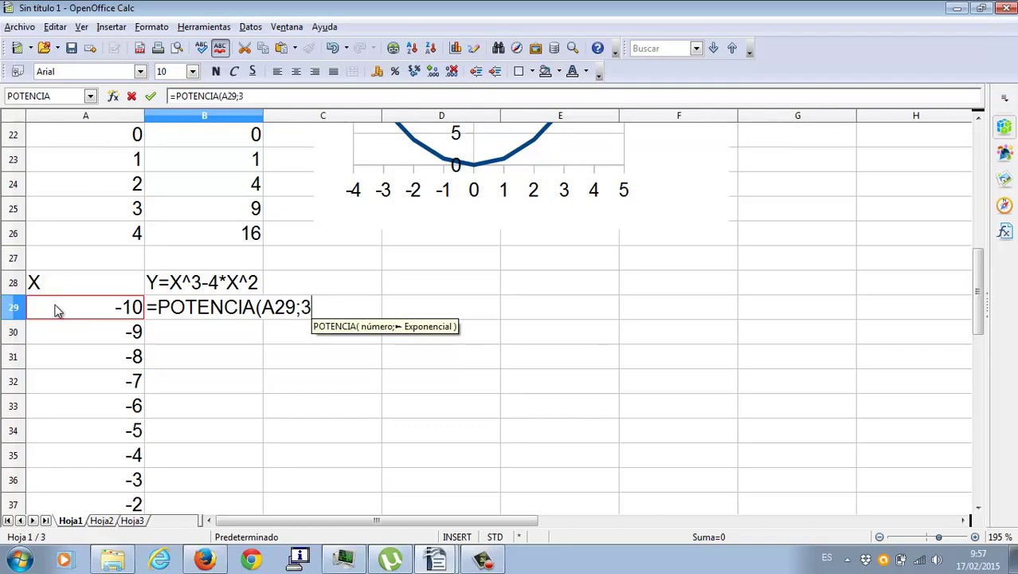
text()-)
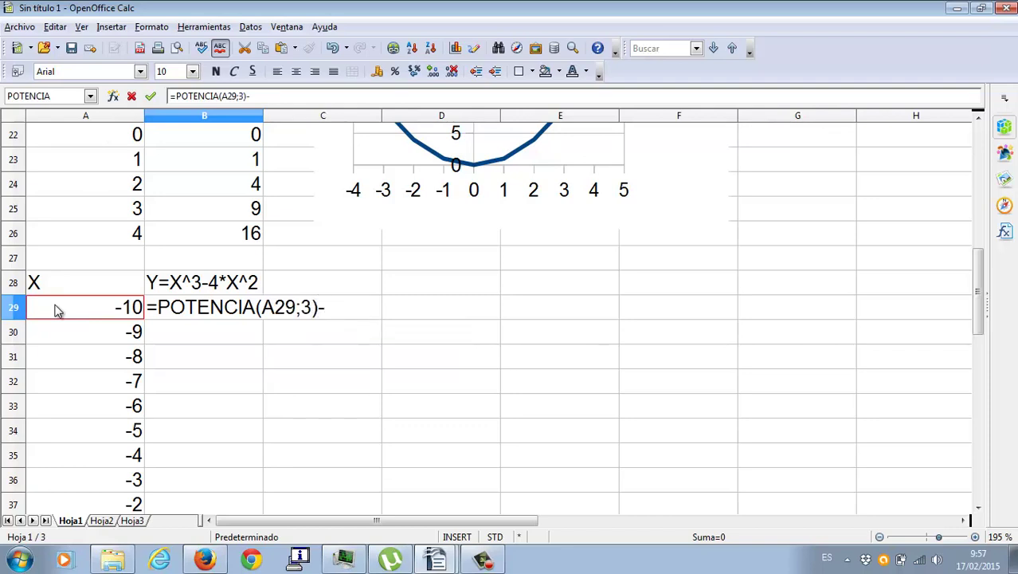
text(4*POTENCIA()
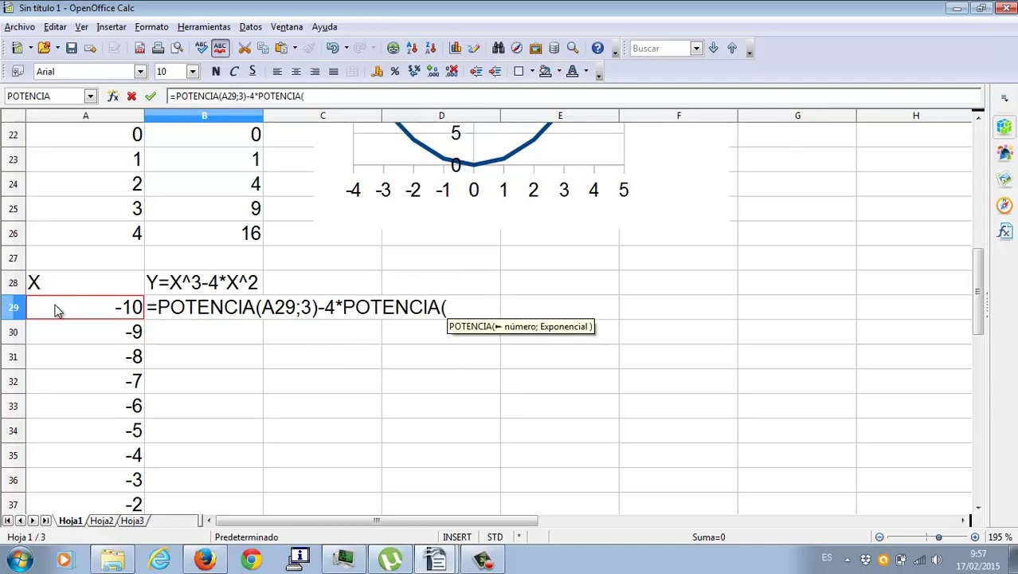
click(71, 311)
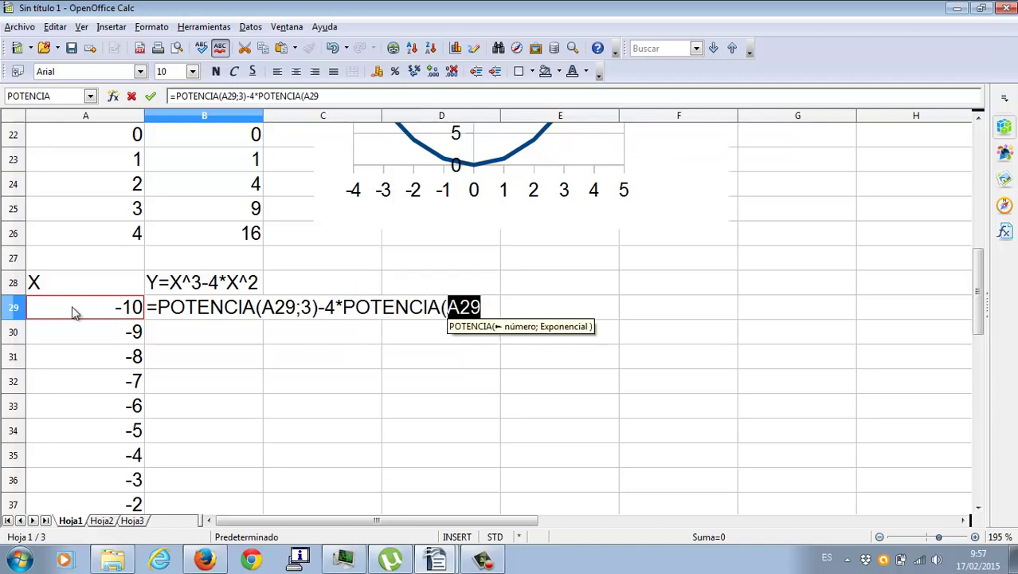
text(;2)
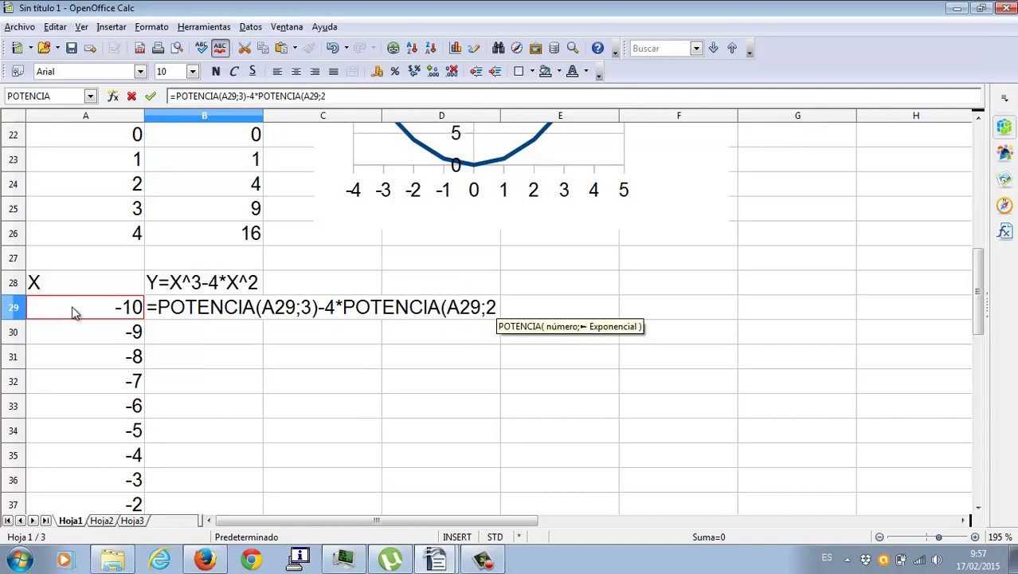
text())
key(Return)
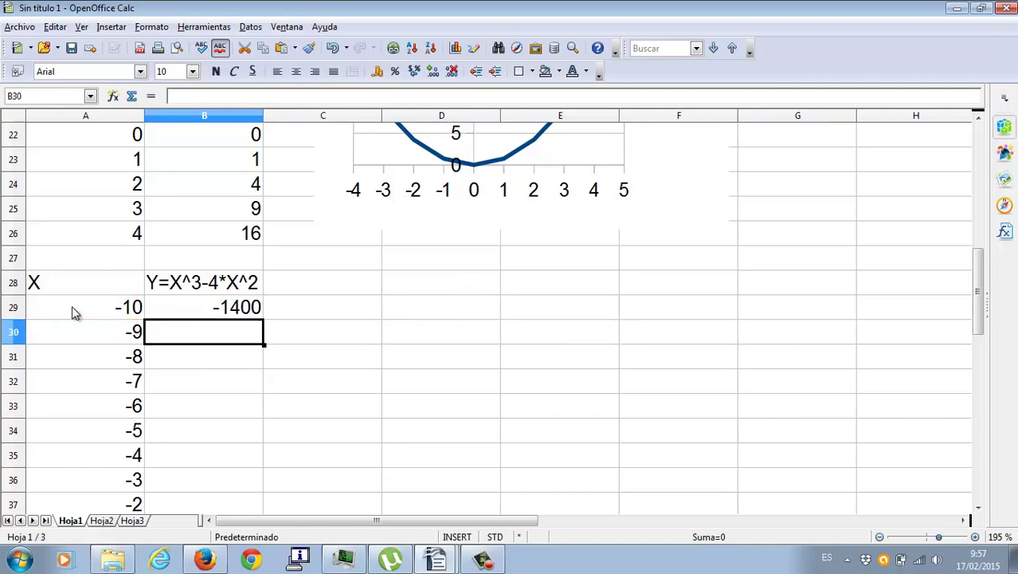
key(Up)
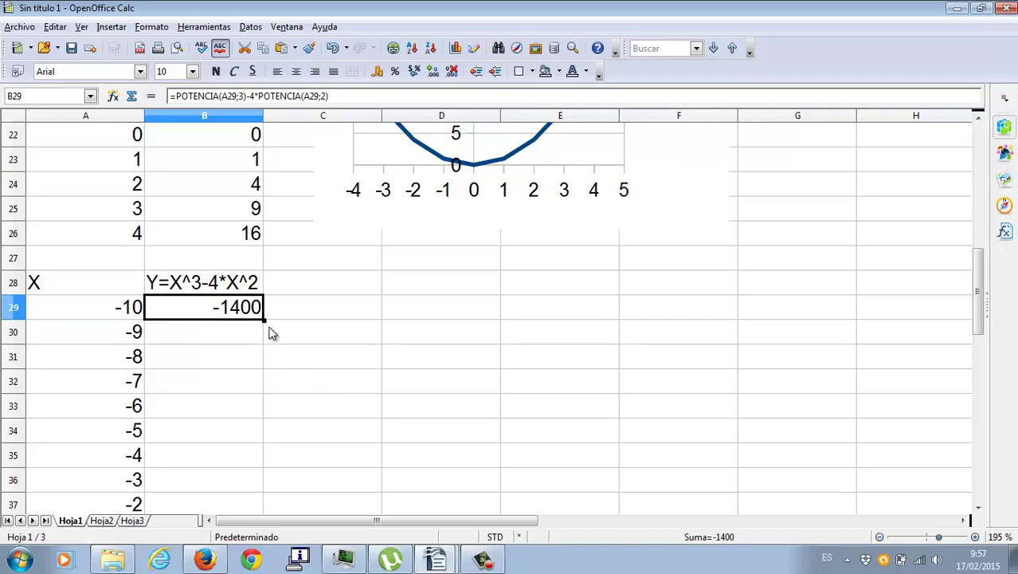
drag(264, 318, 227, 316)
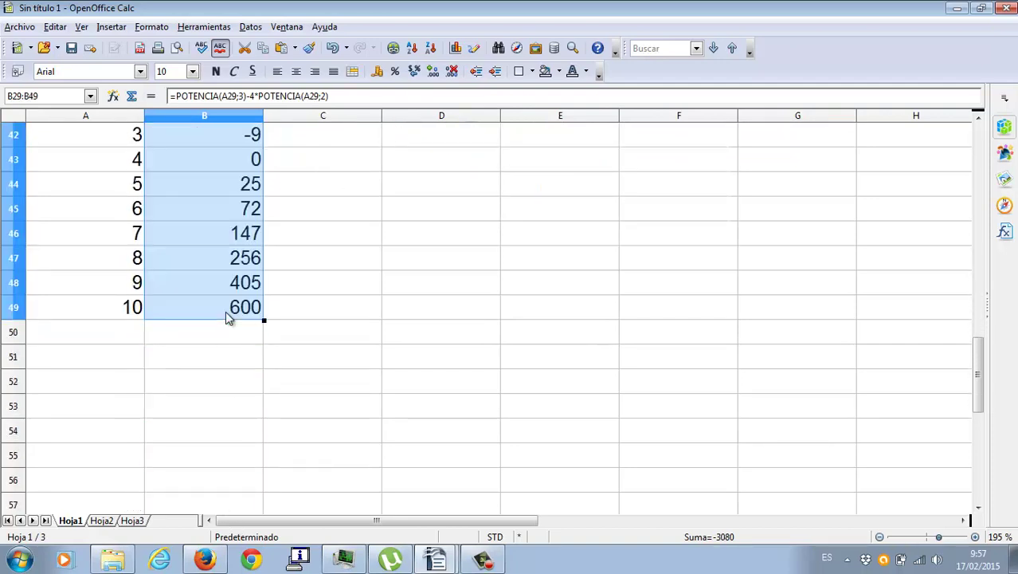
- Insert an XY (dispersión) chart of the Sólo líneas subtype from the table in A28:B49
drag(980, 374, 973, 303)
click(571, 262)
drag(339, 257, 199, 257)
drag(87, 209, 212, 433)
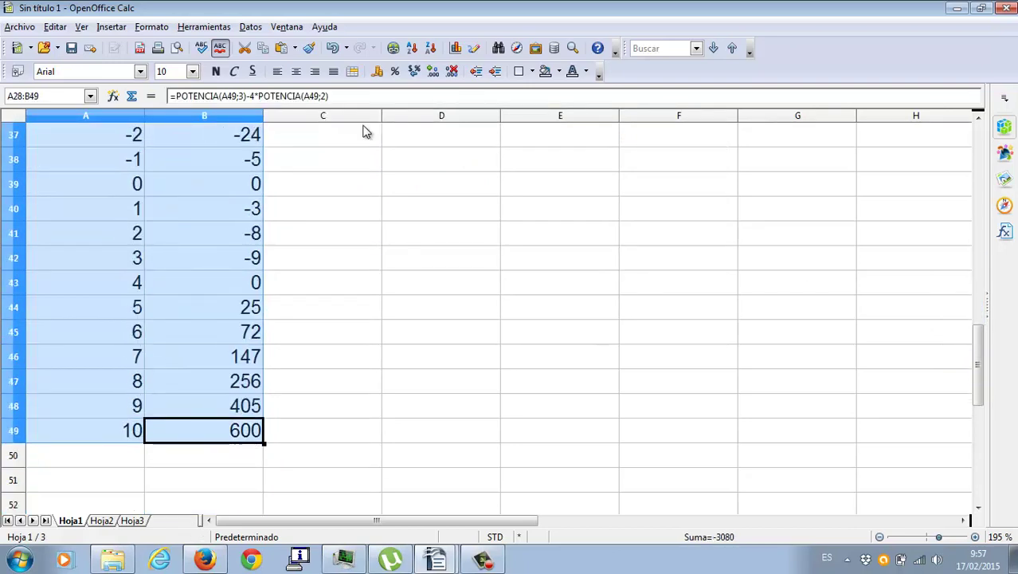
click(455, 49)
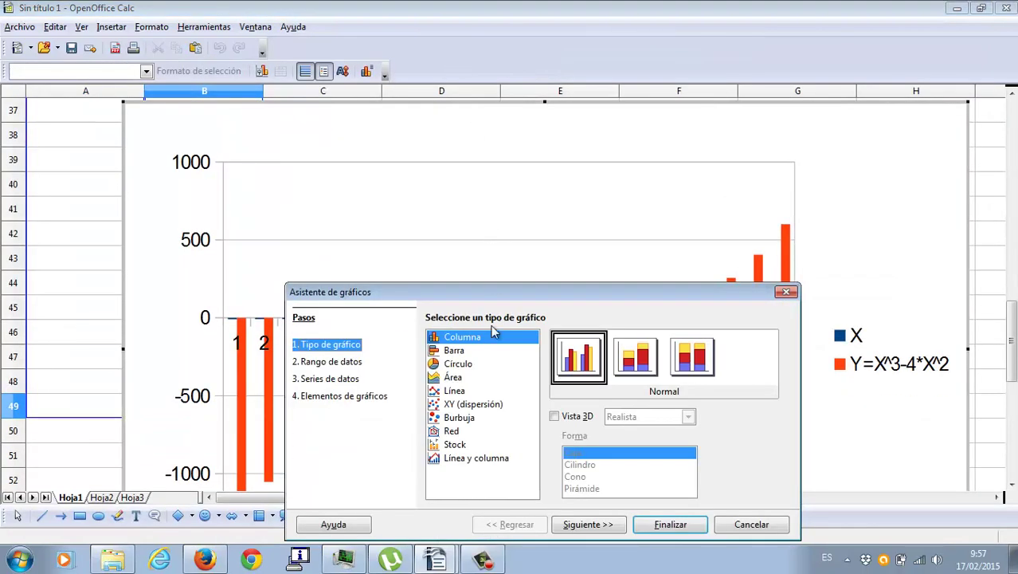
click(467, 407)
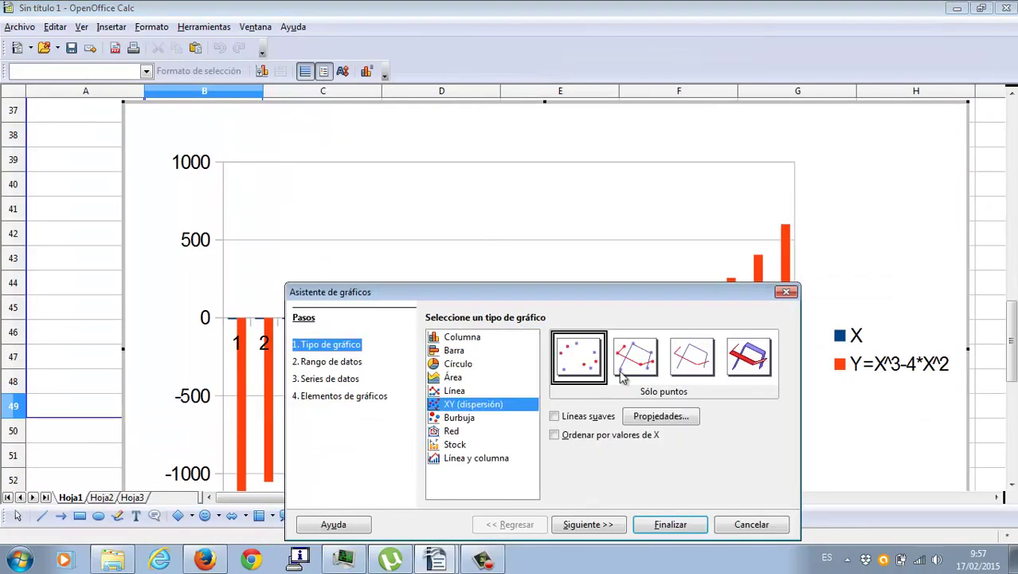
click(681, 369)
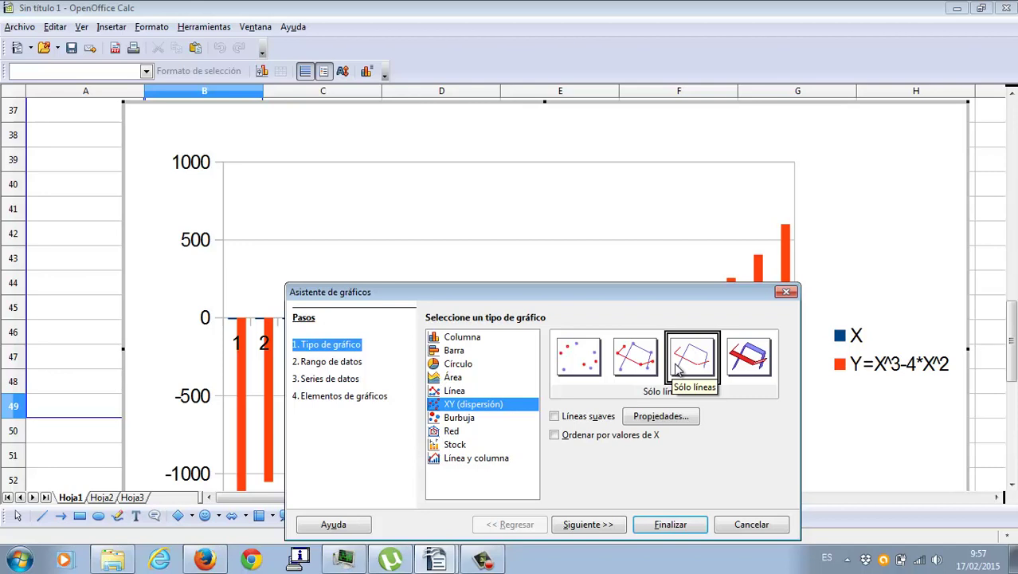
click(659, 526)
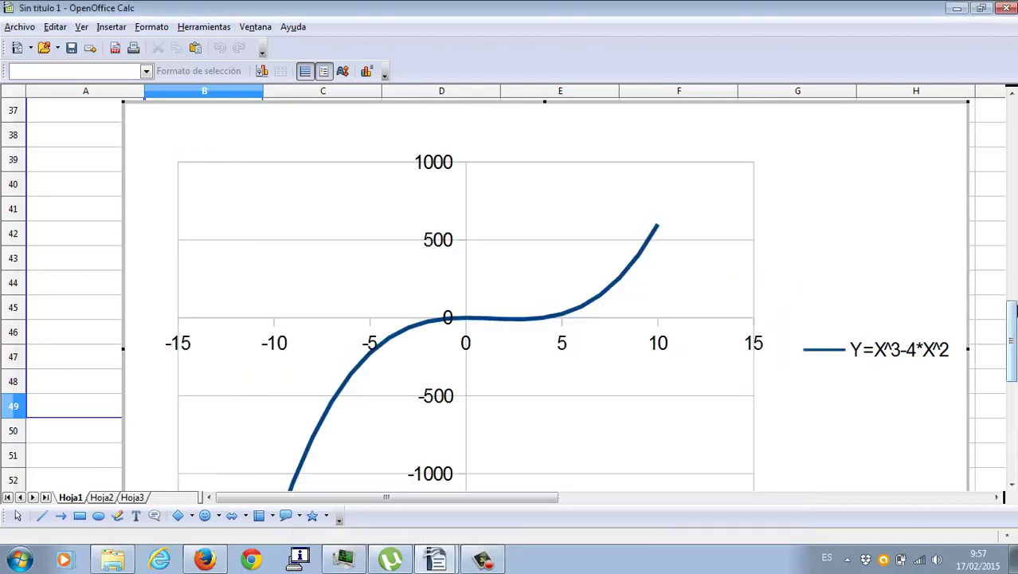
- Resize the cubic chart to about 9.44 × 5.72 cm and leave chart editing
drag(1014, 310, 1010, 288)
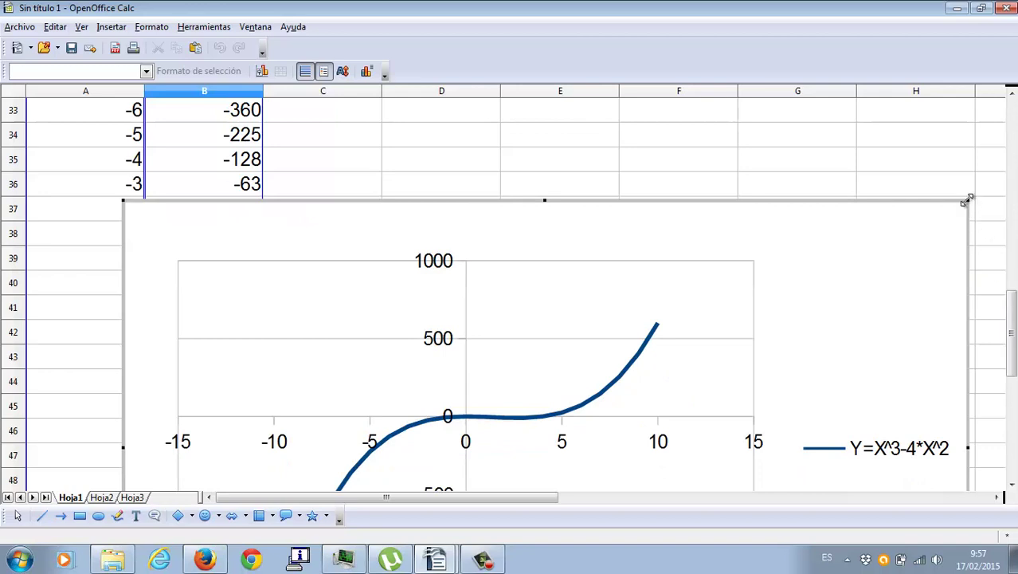
drag(968, 201, 447, 379)
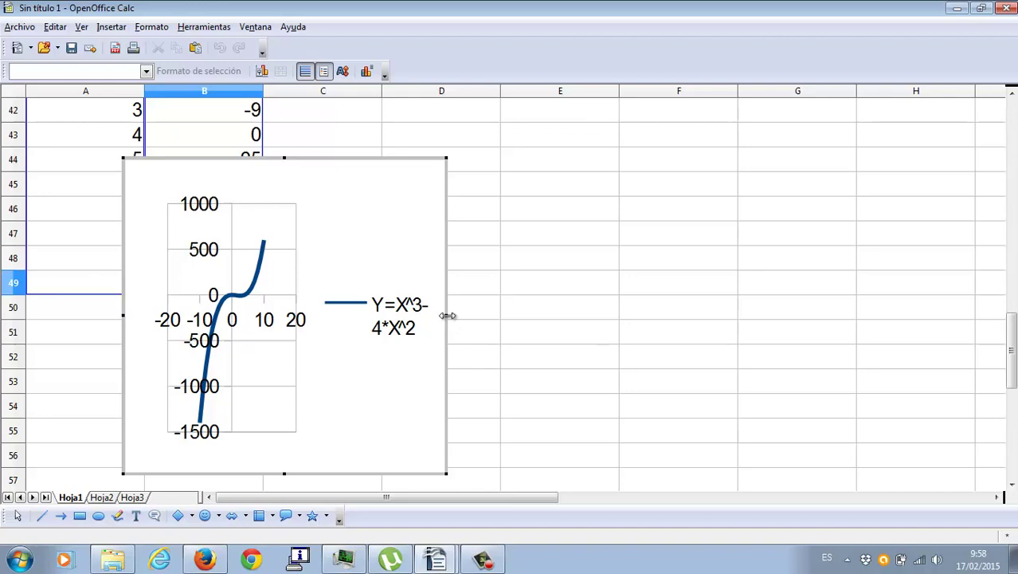
drag(447, 316, 624, 365)
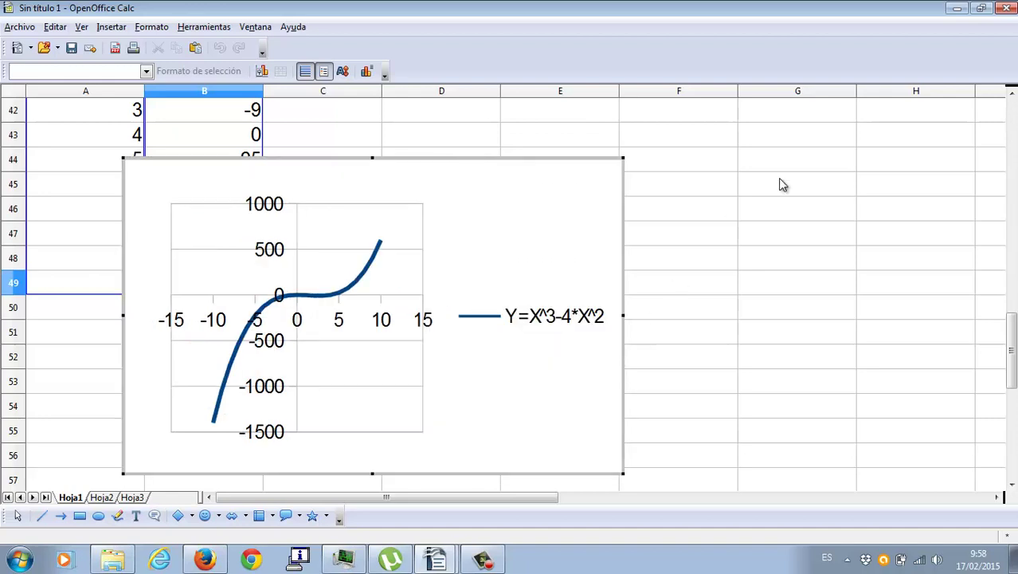
click(630, 486)
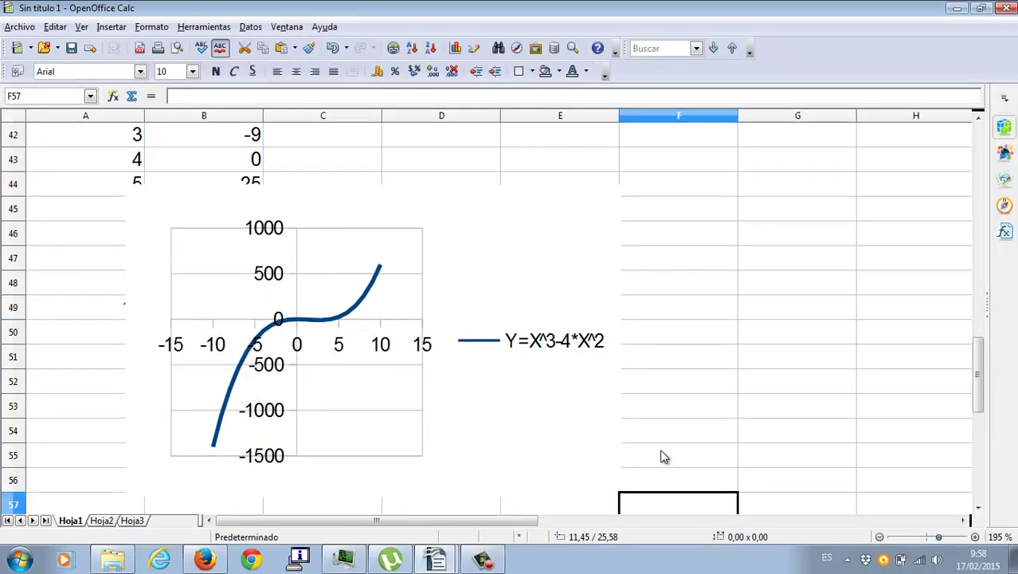
- Shrink the cubic chart to about 7.85 × 3.94 cm and move it beside the third table, spanning about C37 to F46
click(580, 415)
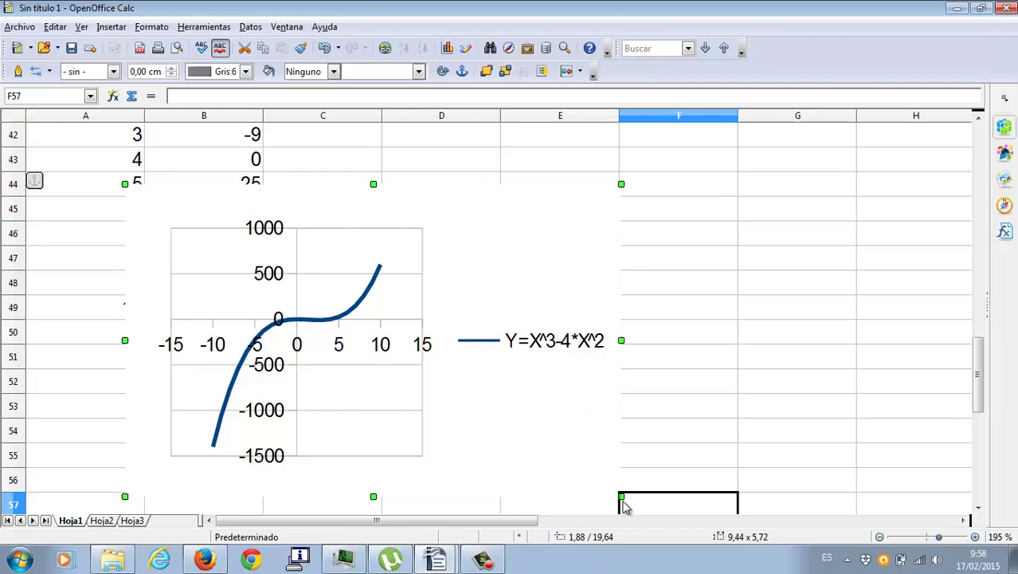
drag(621, 497, 538, 399)
drag(506, 200, 750, 147)
drag(979, 406, 979, 377)
drag(634, 276, 597, 163)
click(854, 312)
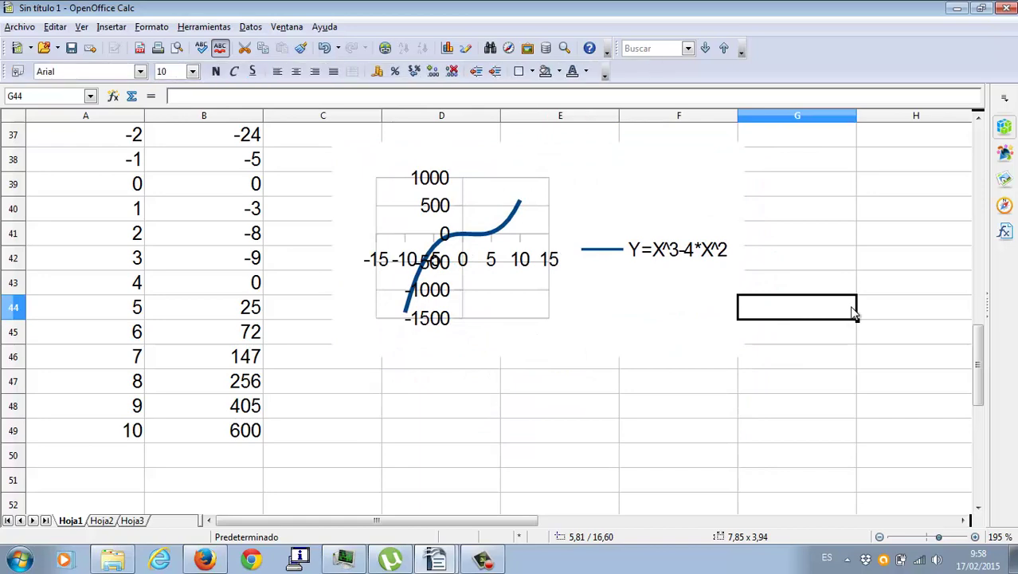
- Enlarge the cubic chart to about 11.70 × 5.62 cm, extending it to about column H and row 49
click(689, 303)
drag(744, 358, 942, 443)
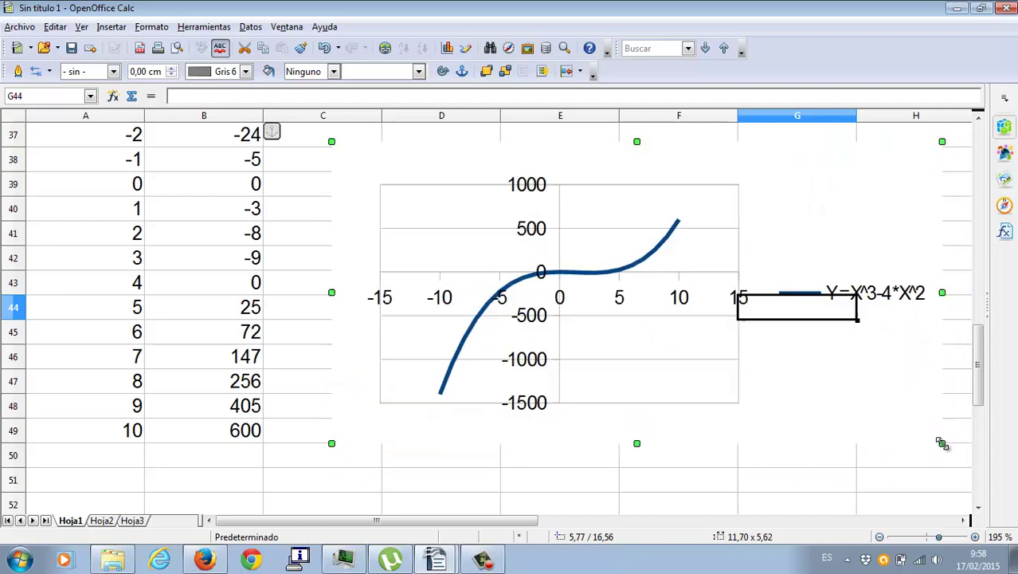
click(759, 474)
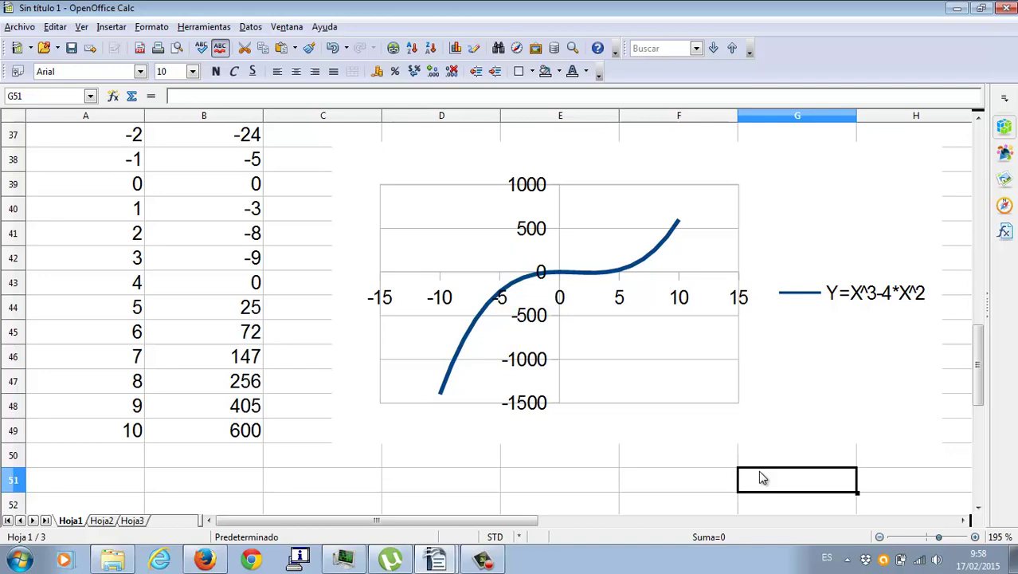
- Review the cubic formula in B29 and repeat the autofill of the X values from A29 down to A33
drag(970, 366, 962, 284)
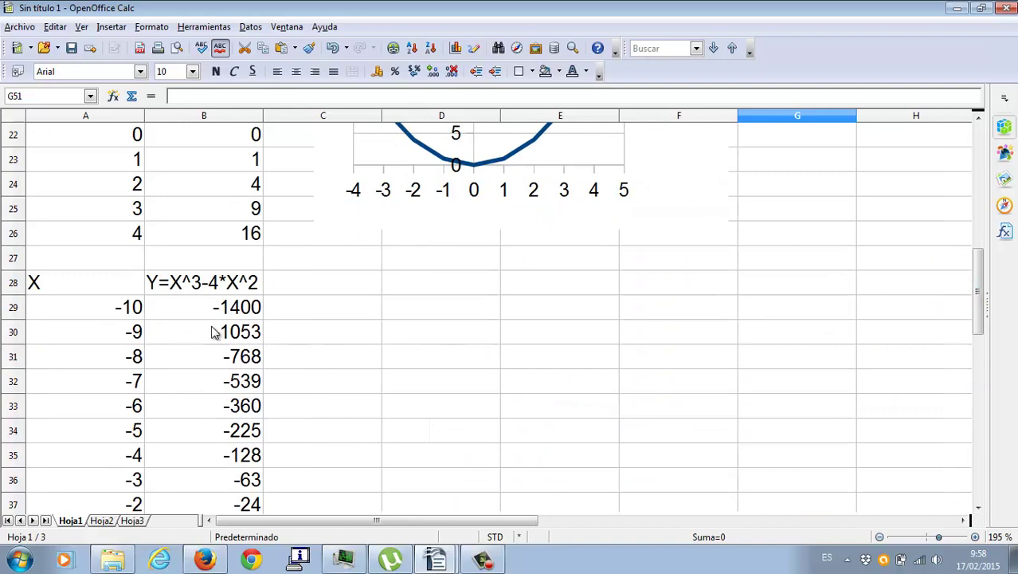
click(237, 312)
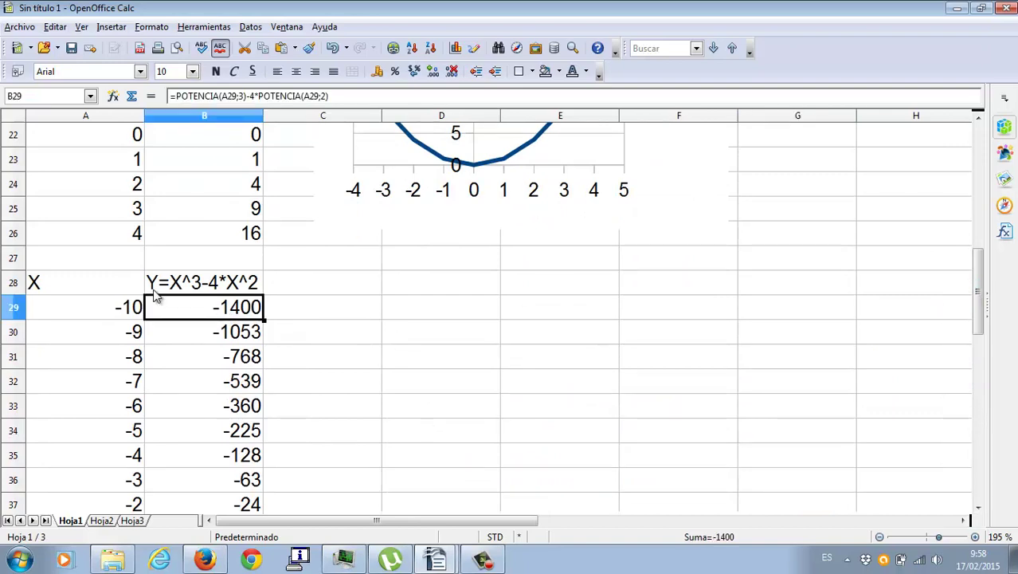
click(125, 310)
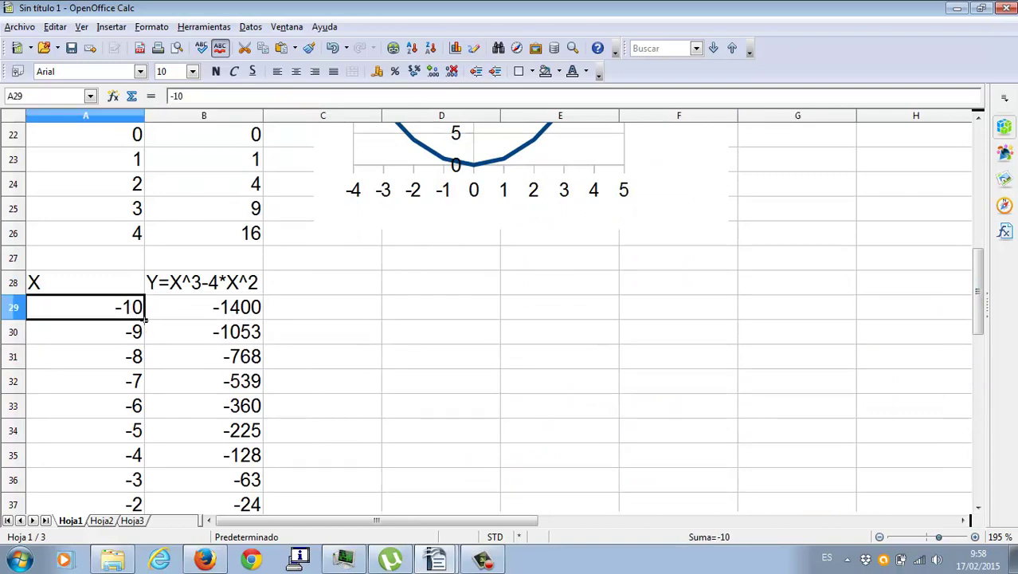
drag(145, 319, 130, 432)
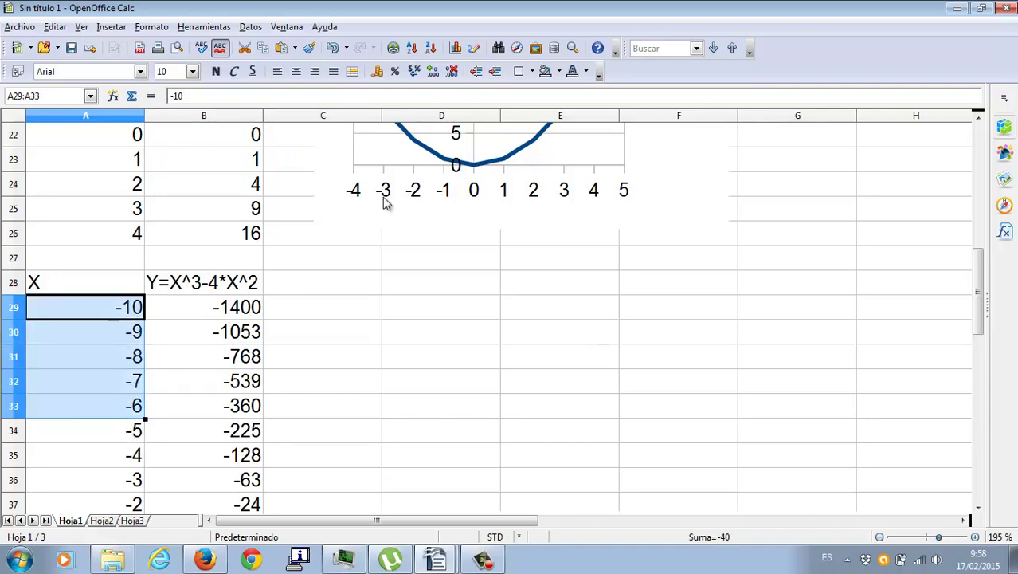
click(478, 562)
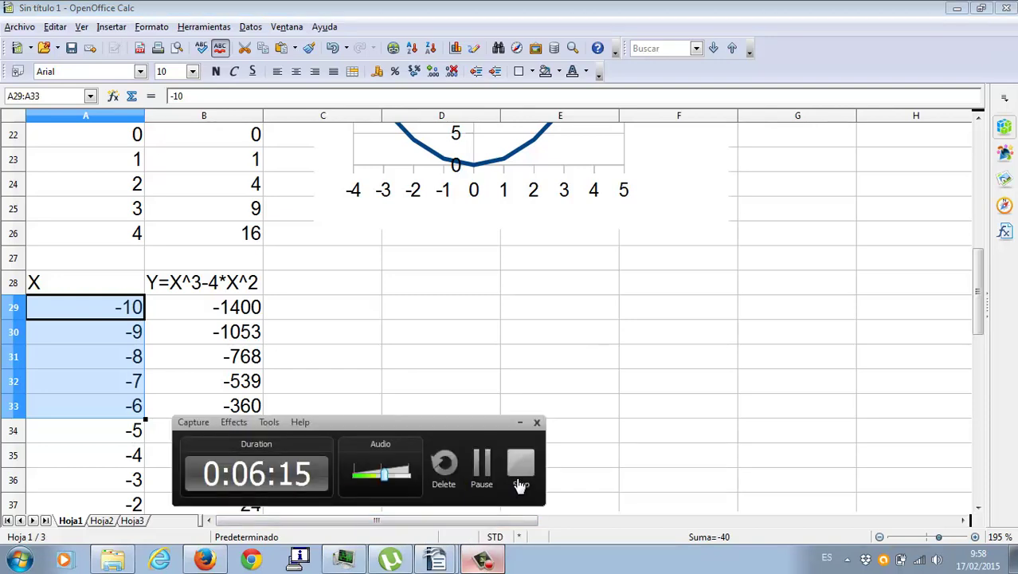
click(523, 470)
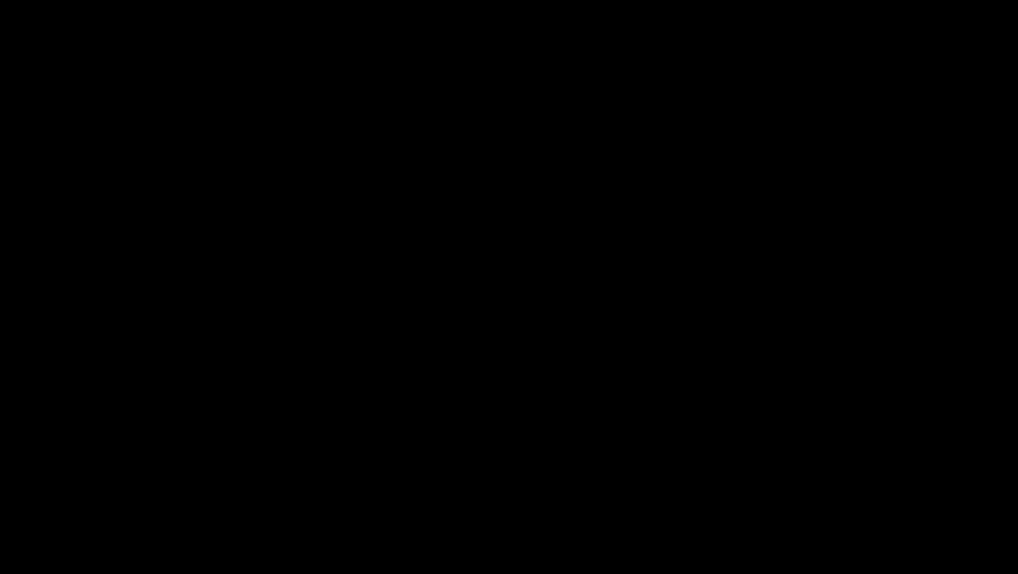